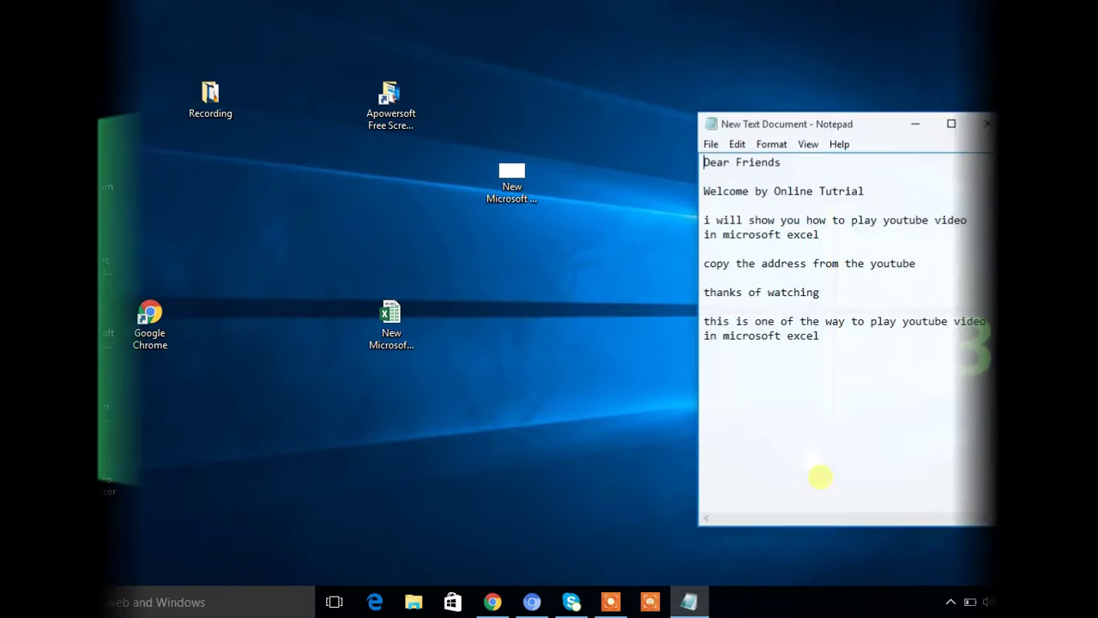
Replace the old Notepad text with the lines 'Dear Friends' and 'Welcome by Online Tutorial'
key("ctrl+a")
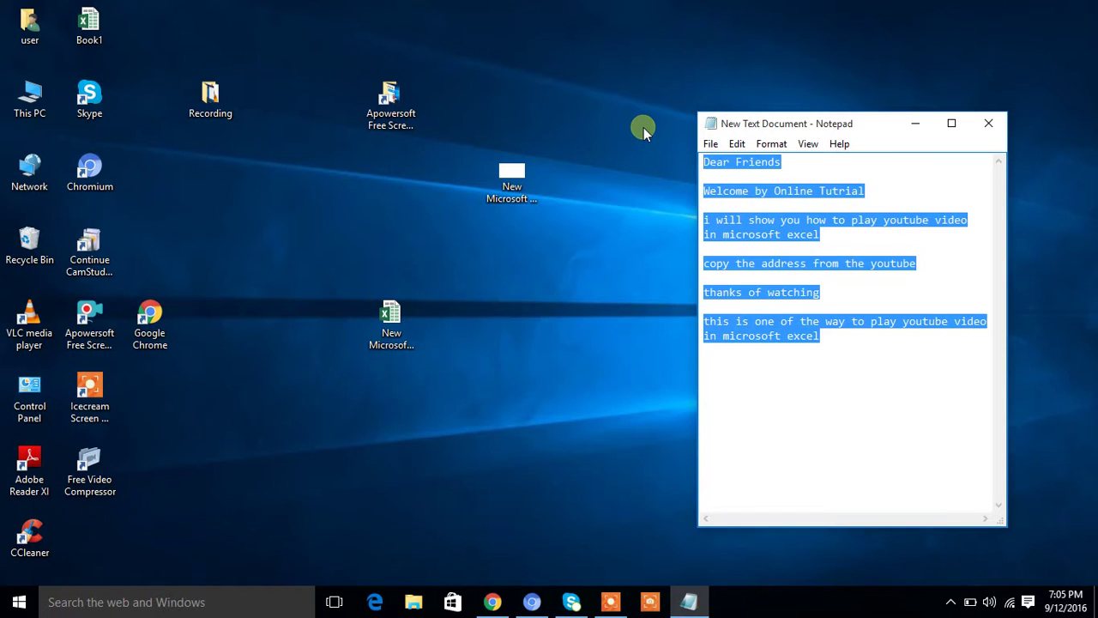
key("Delete")
type("Dear F")
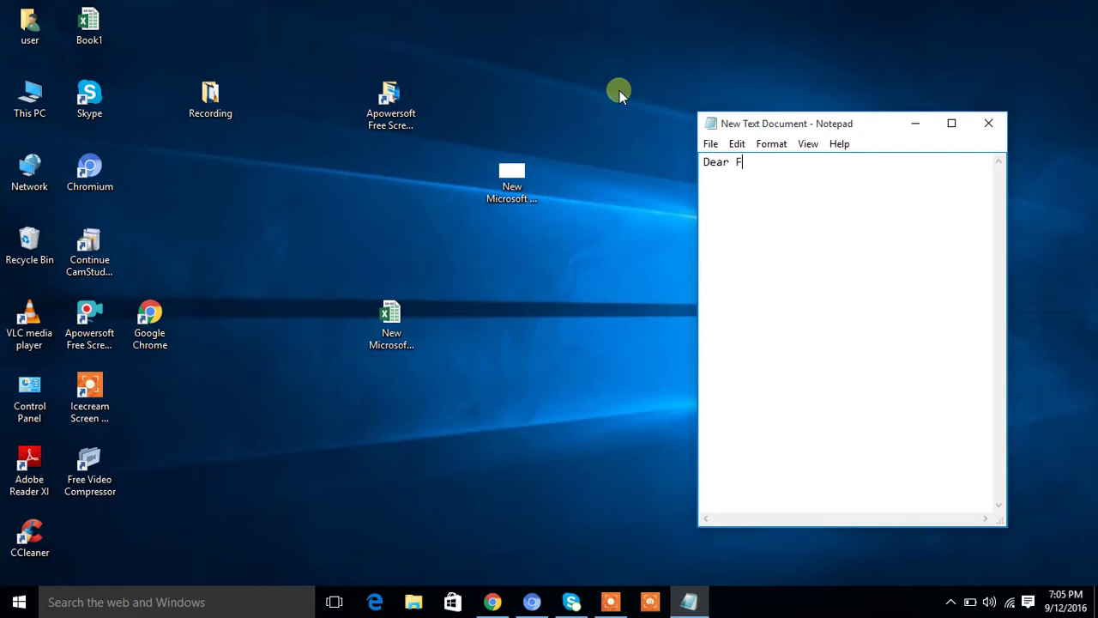
type("riends")
key("Return")
key("Return")
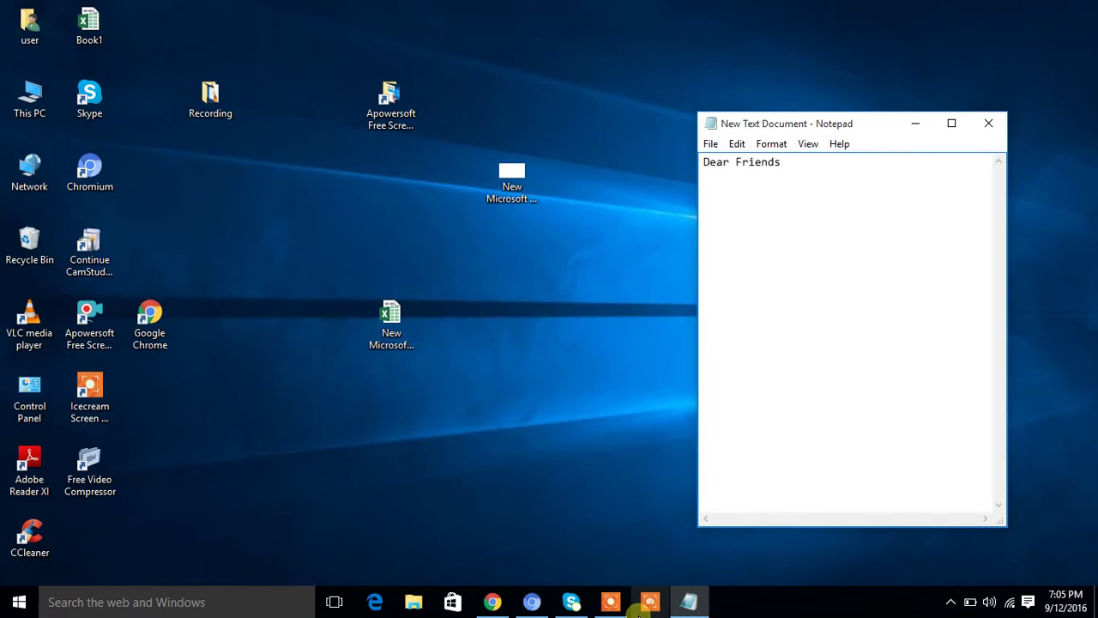
type("in")
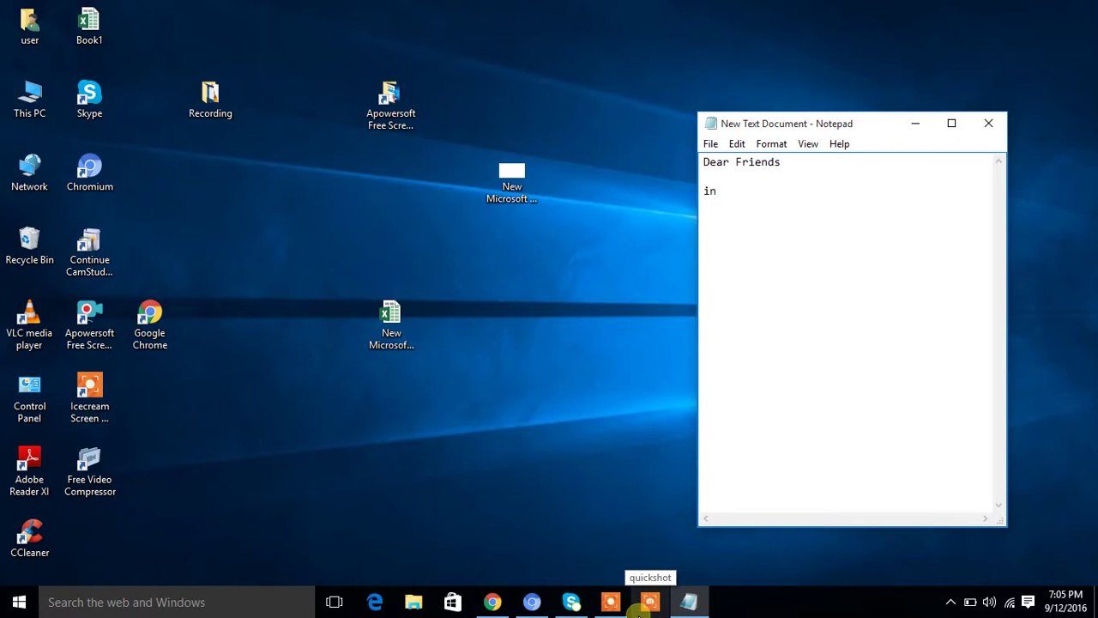
key("BackSpace")
type("Welcome by Online Tu")
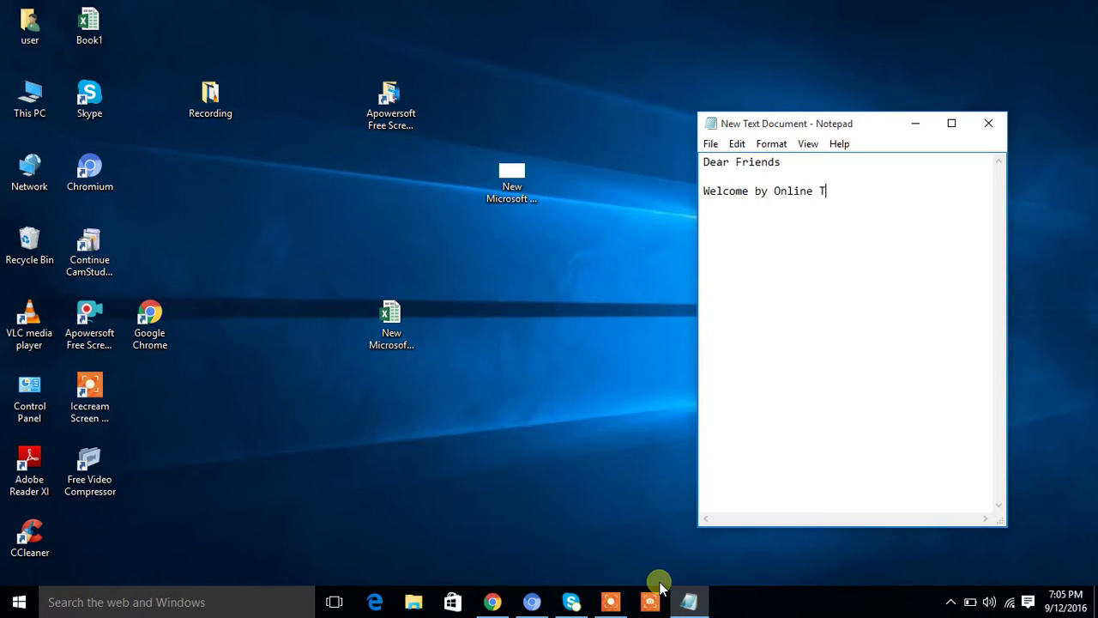
type("torial")
key("Return")
Add the sentence 'in this video i will show you how to activate developer button in microsoft excel'
type("in this video i will show you ")
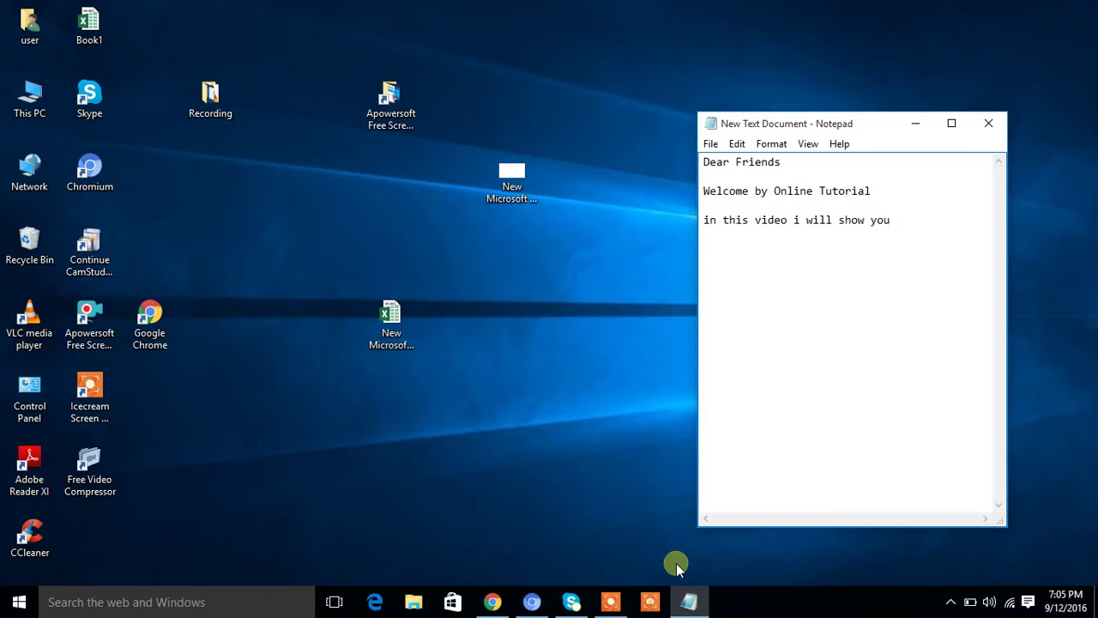
type("how to ")
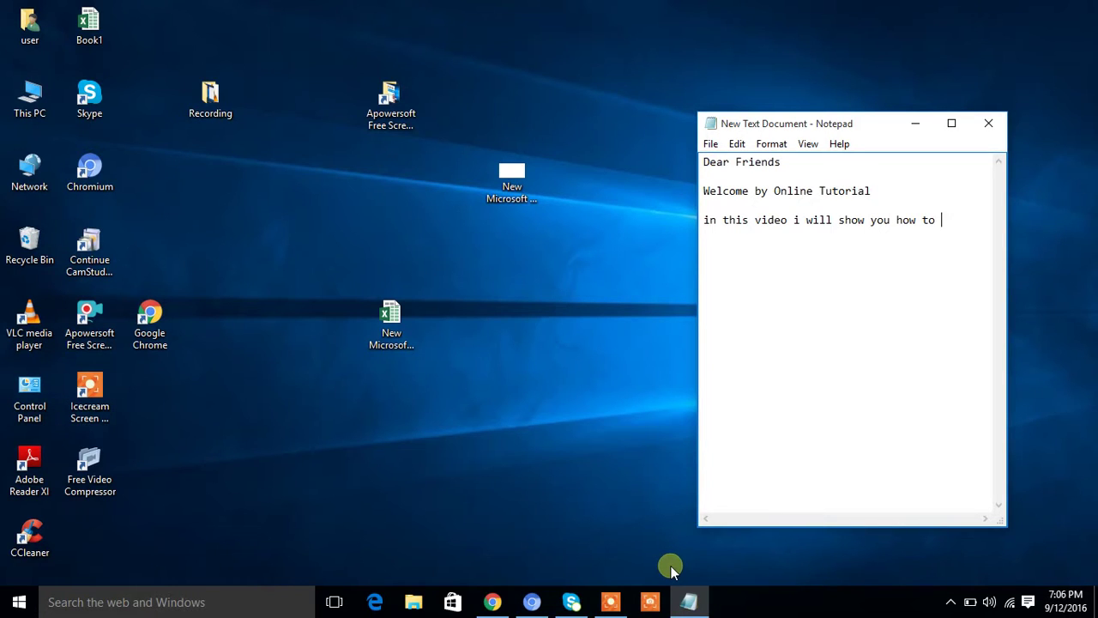
type("activa")
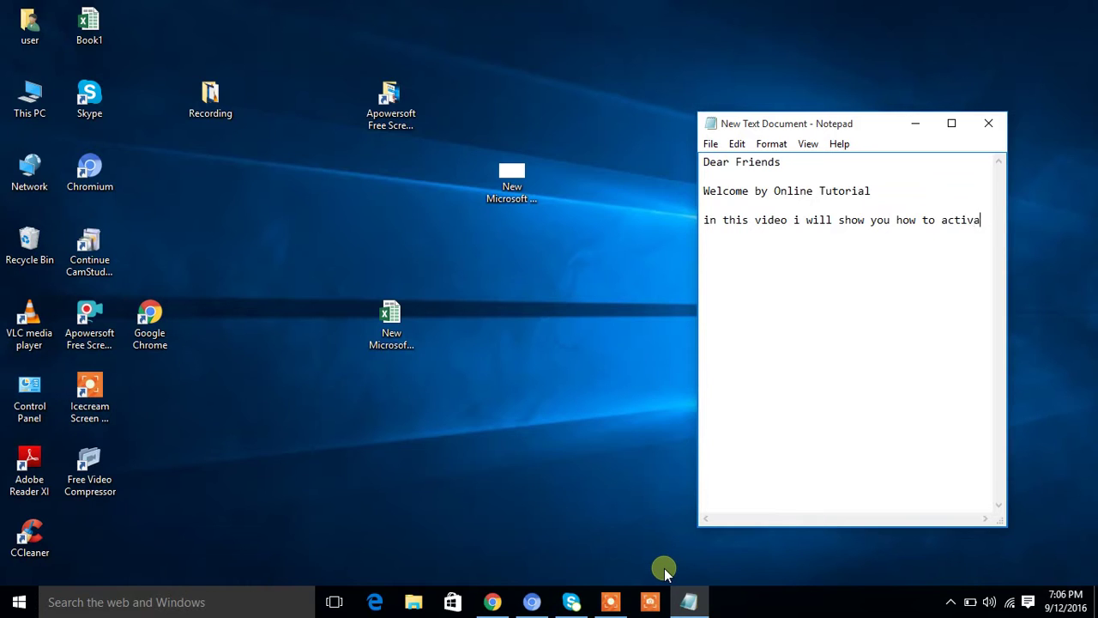
type("te")
key("Return")
mouse_move(712, 606)
type("developer button in micrs")
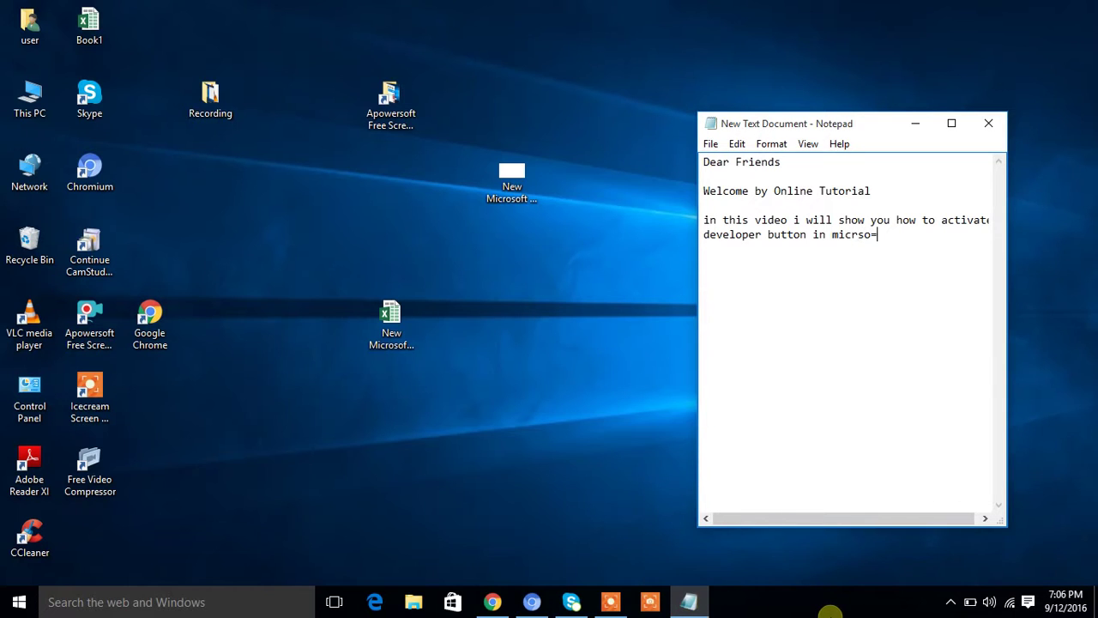
key("BackSpace")
type("osof")
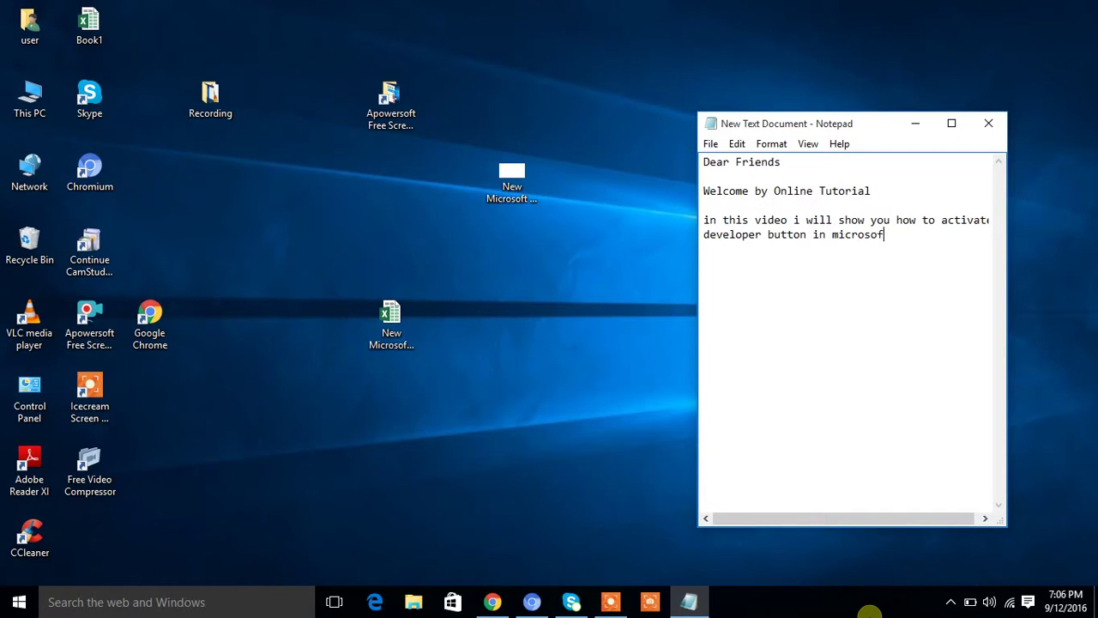
type("t ex")
type("cel 2013")
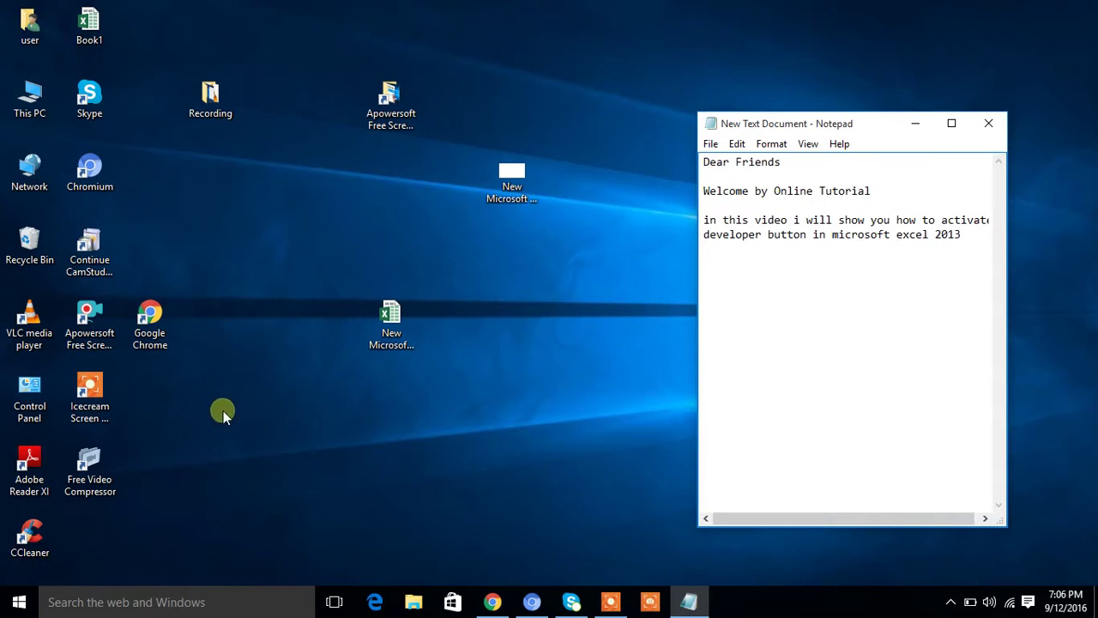
Launch Excel 2013 from the Start menu and create a blank workbook, Book1
left_click(19, 601)
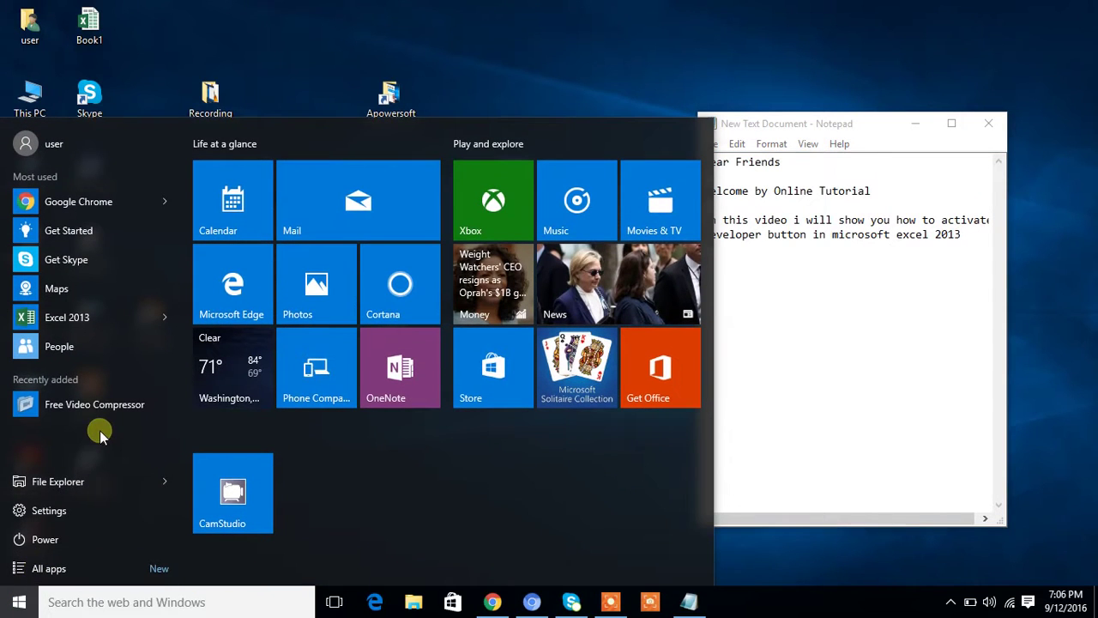
left_click(93, 319)
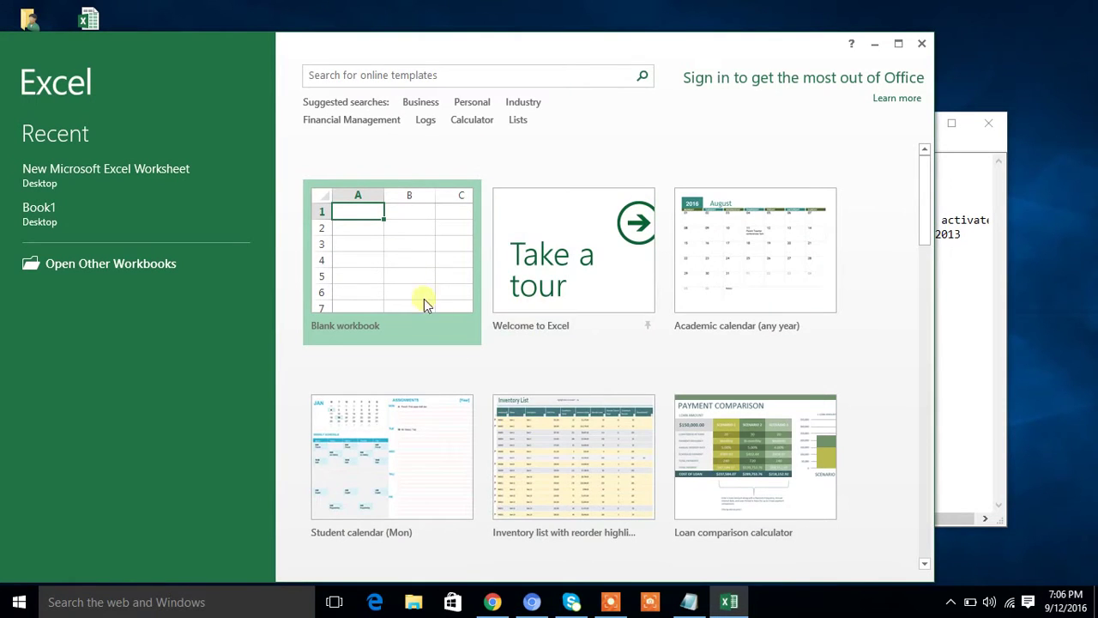
left_click(423, 298)
left_click(200, 243)
left_click(407, 290)
left_click(541, 273)
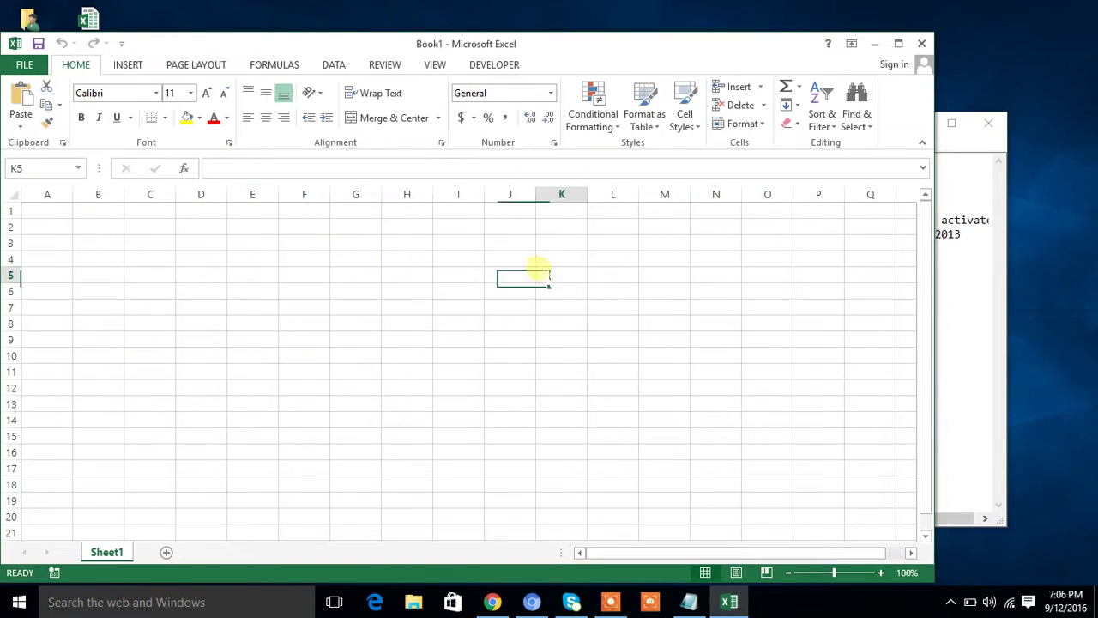
left_click(24, 64)
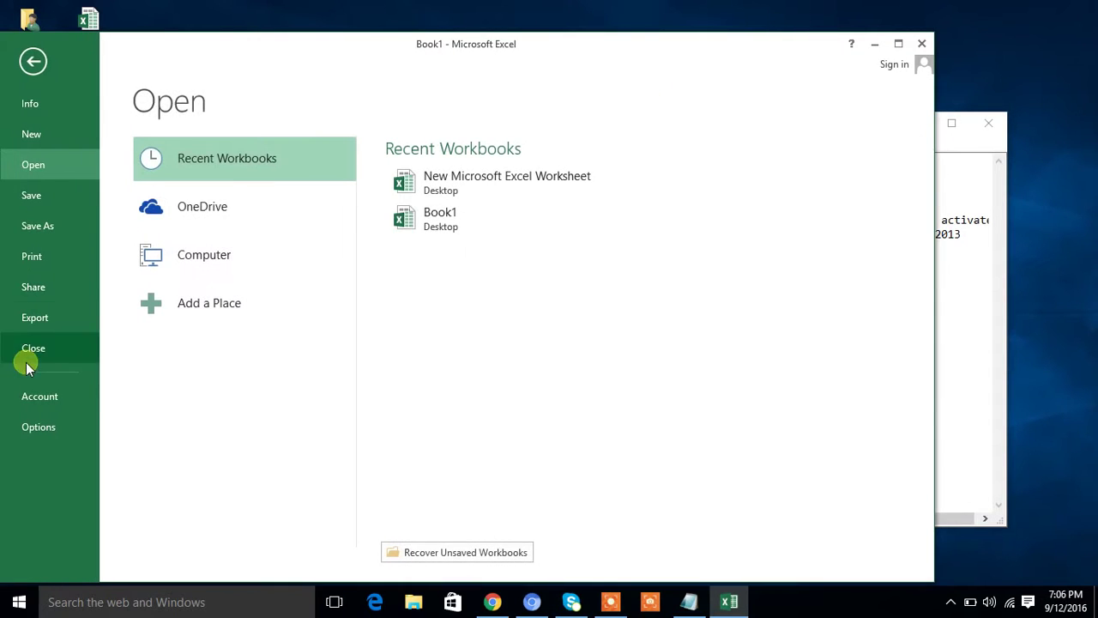
Uncheck Developer under Customize Ribbon in Excel Options, confirm with OK, and return to Notepad
left_click(47, 426)
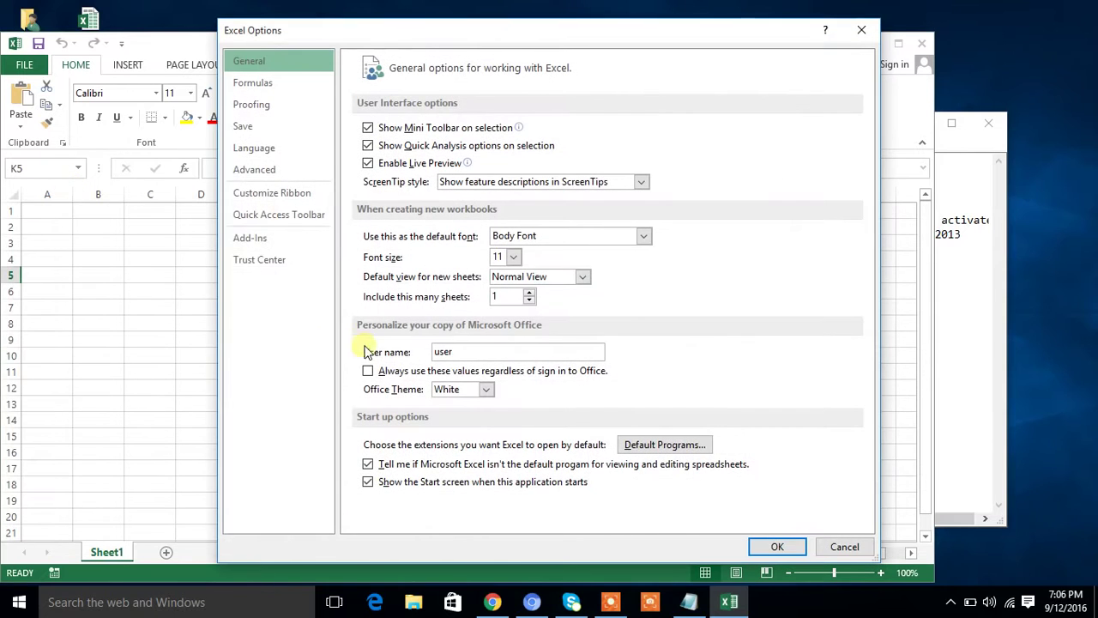
left_click(262, 150)
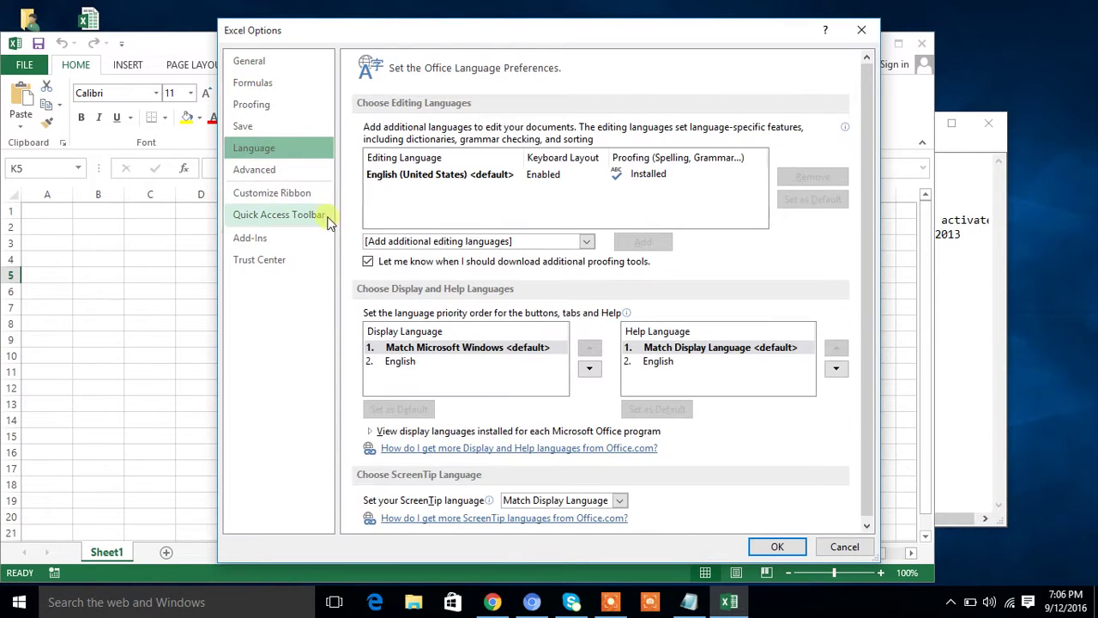
left_click(262, 171)
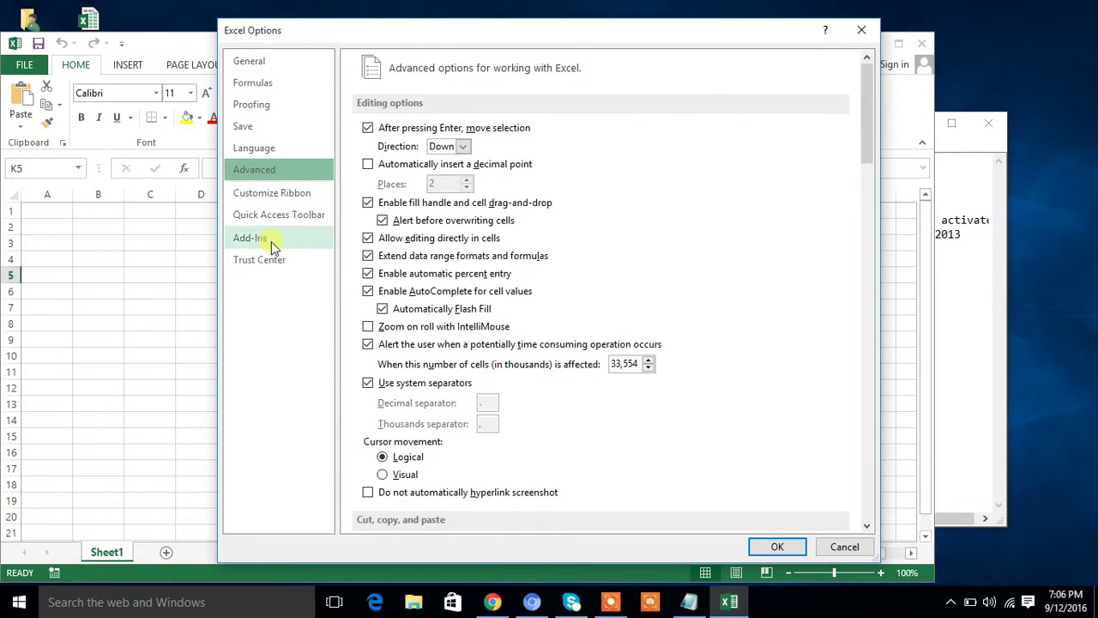
left_click(279, 191)
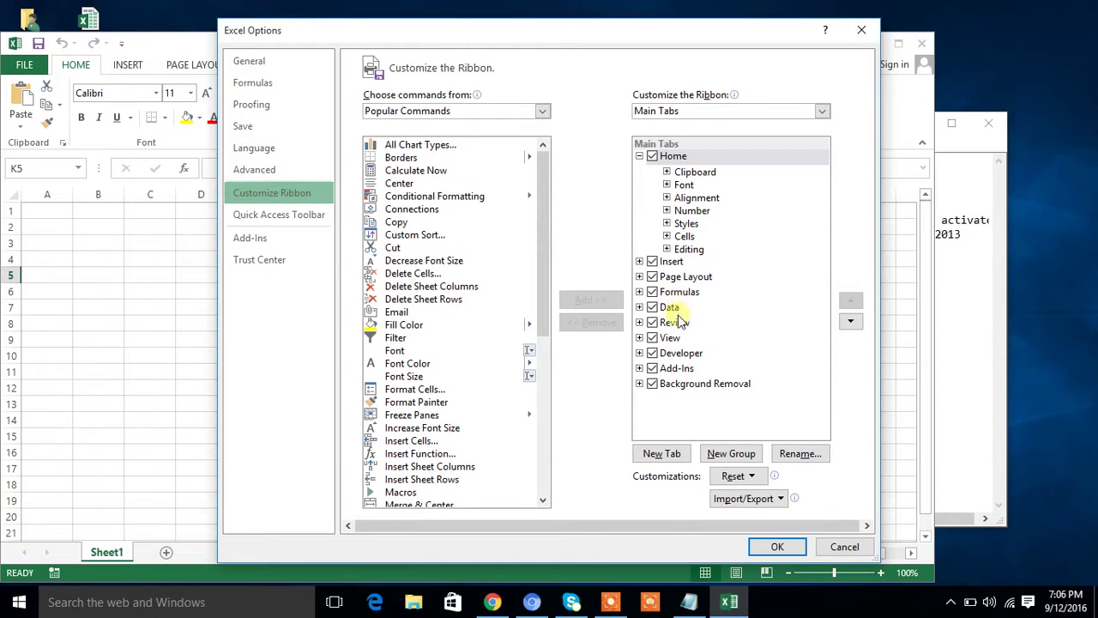
left_click(652, 353)
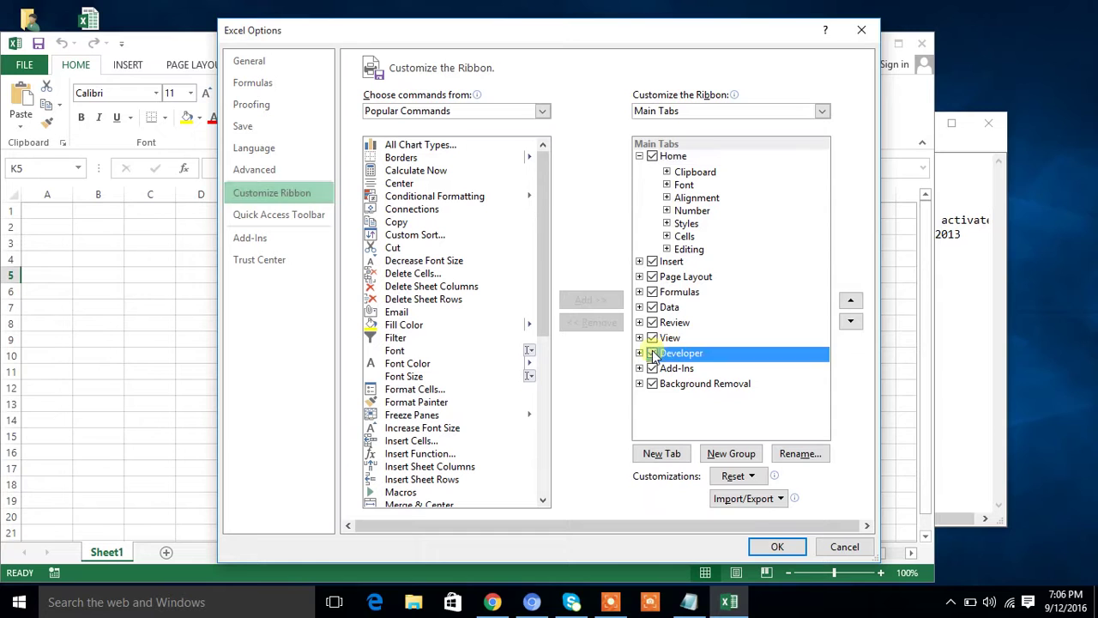
left_click(776, 546)
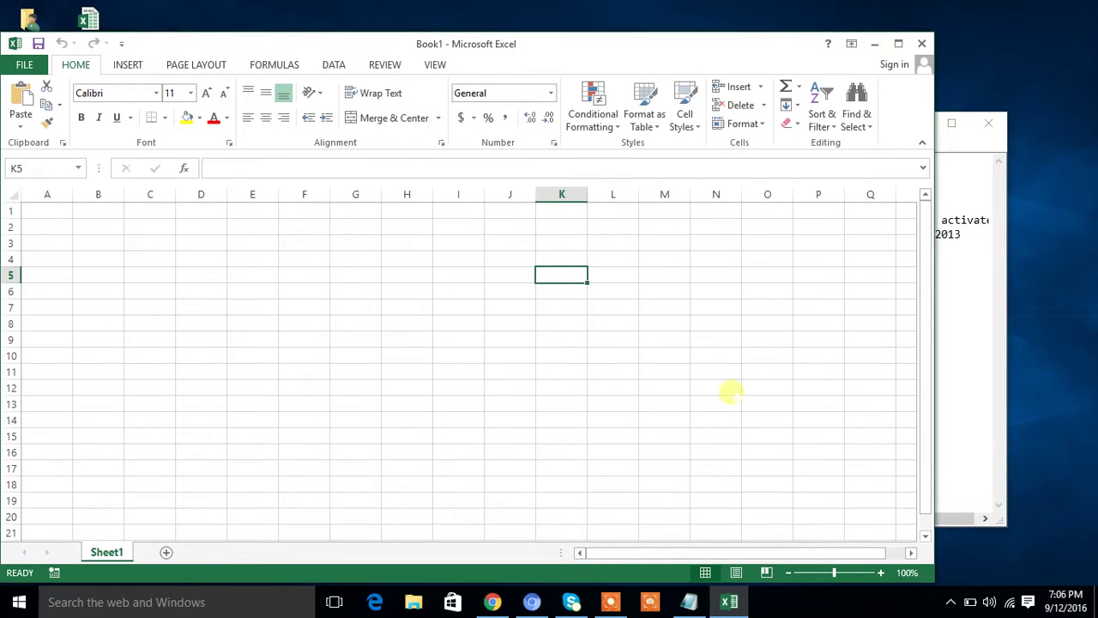
left_click(729, 386)
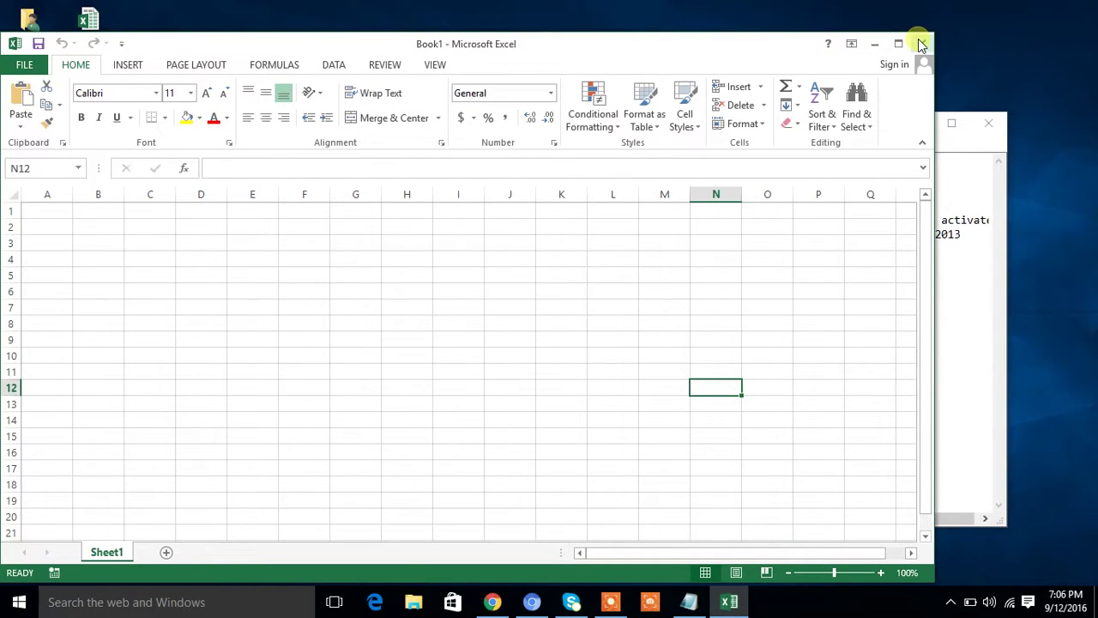
left_click(952, 298)
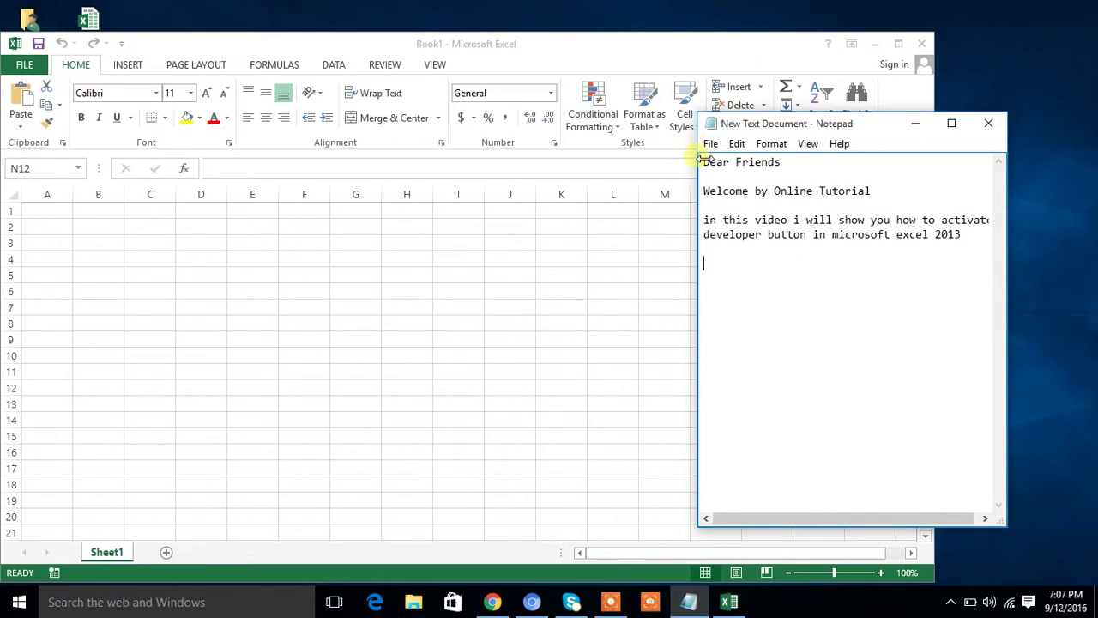
Note that this Excel sheet has no developer button
type("now in th")
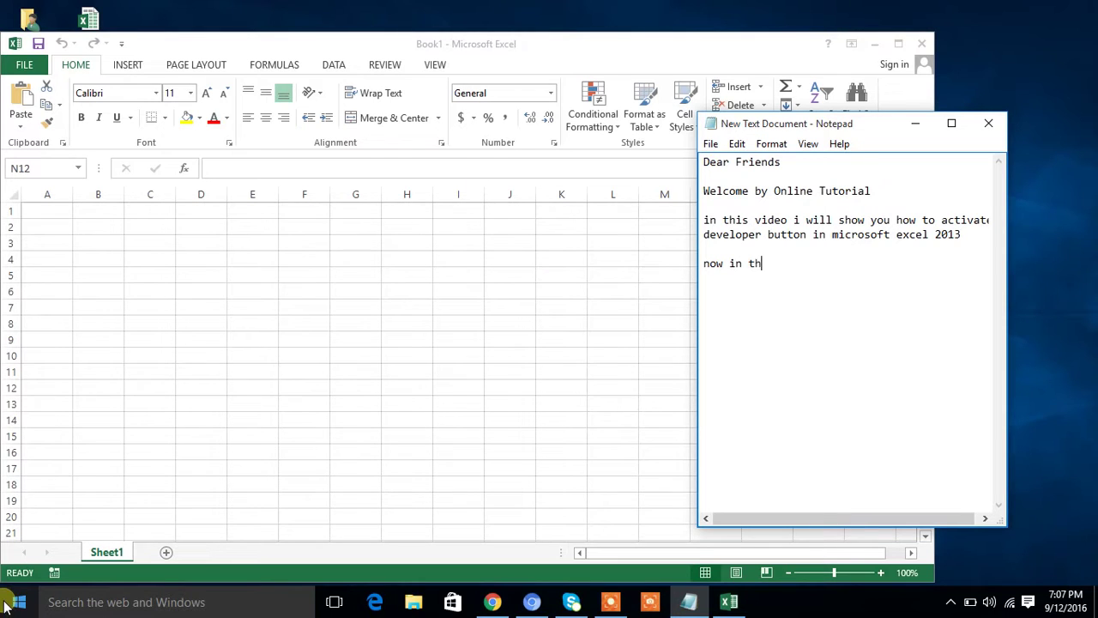
type("is excel sh")
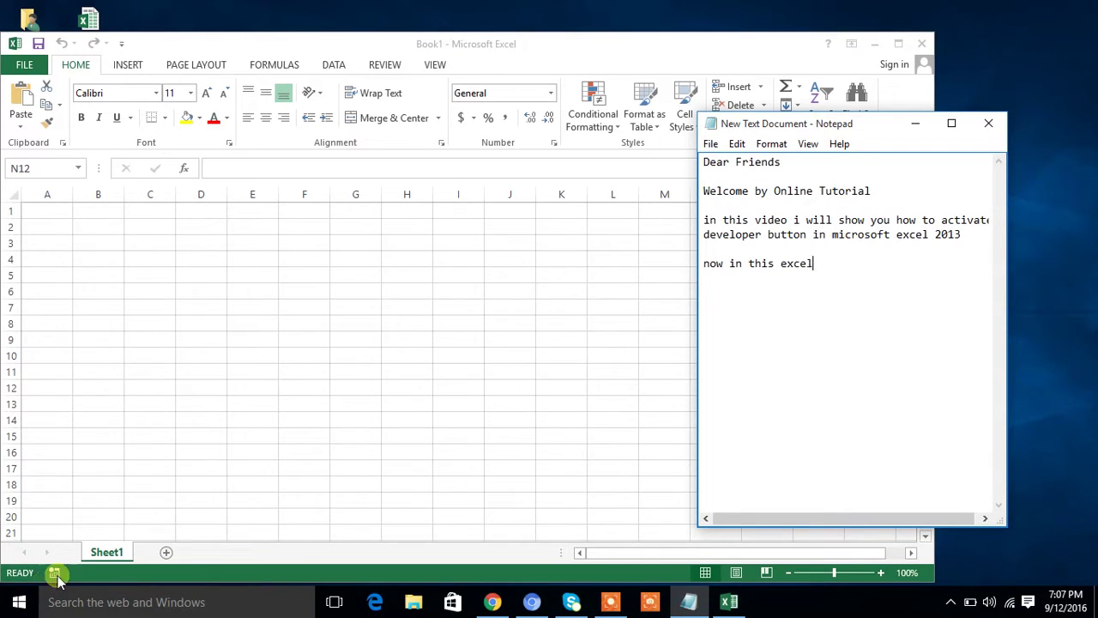
type("eett")
key("BackSpace")
key("BackSpace")
key("BackSpace")
type("l ")
type("there ")
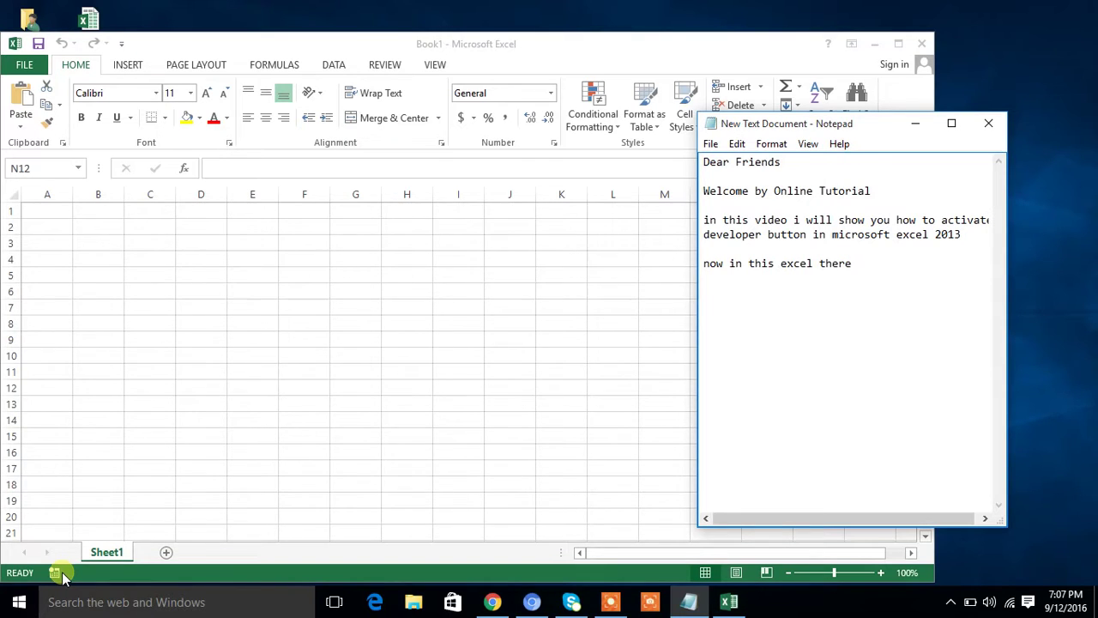
type("is no de")
type("veloper")
key("Return")
type("button")
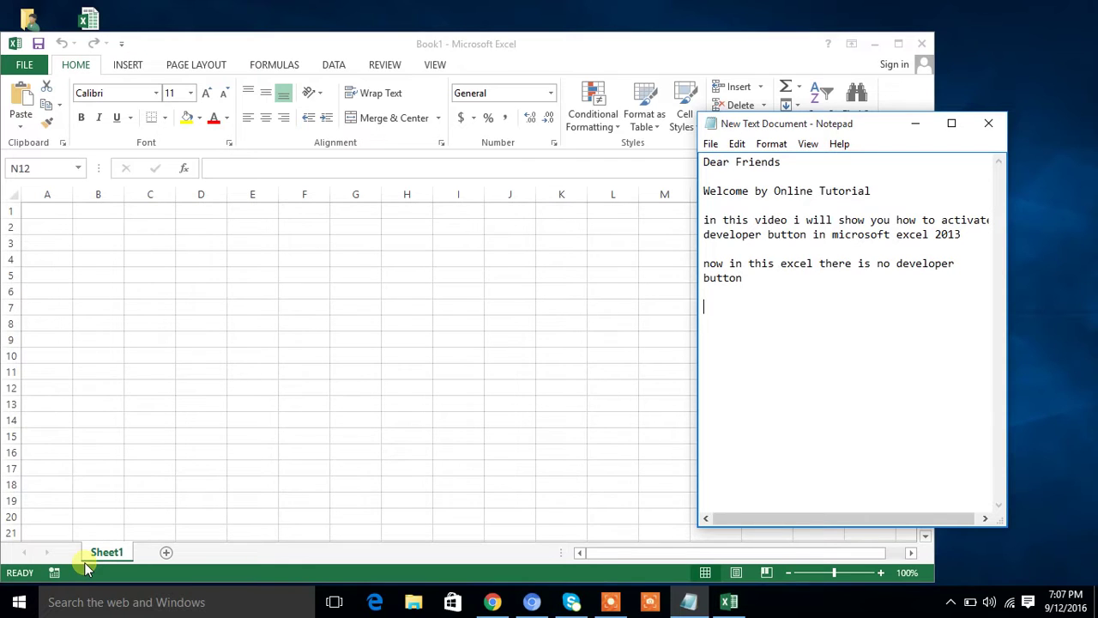
Add the line 'now i will show you how to activate developer button' and switch back to Excel
key("Return")
key("Return")
type("now i will show you ")
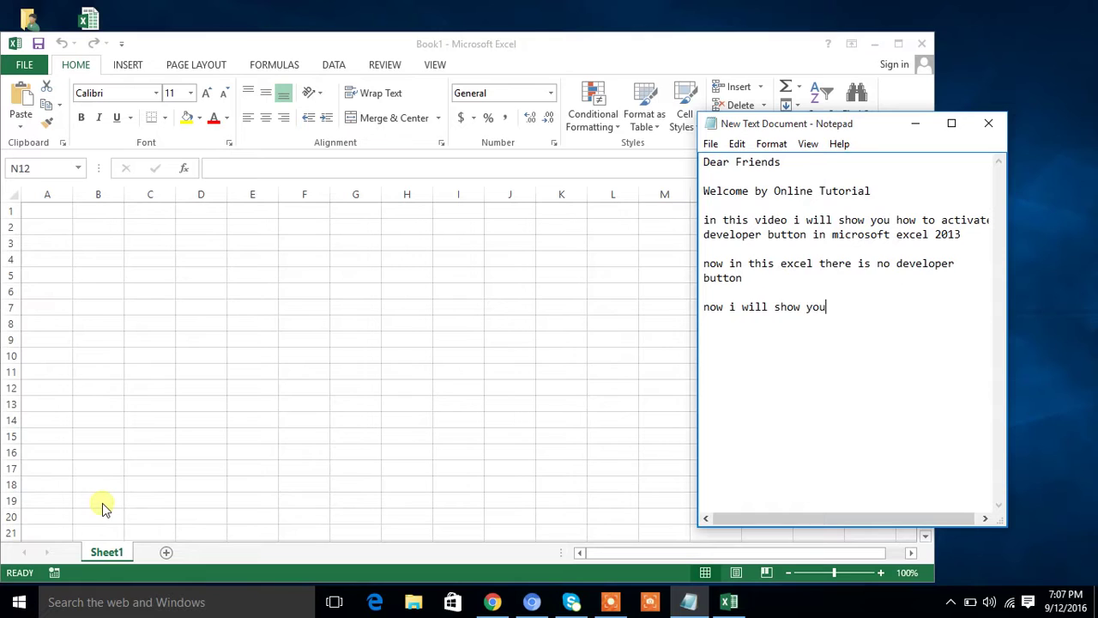
type("how to")
type(" get th")
key("BackSpace")
key("BackSpace")
key("BackSpace")
key("BackSpace")
key("BackSpace")
key("BackSpace")
key("BackSpace")
type("ctivate")
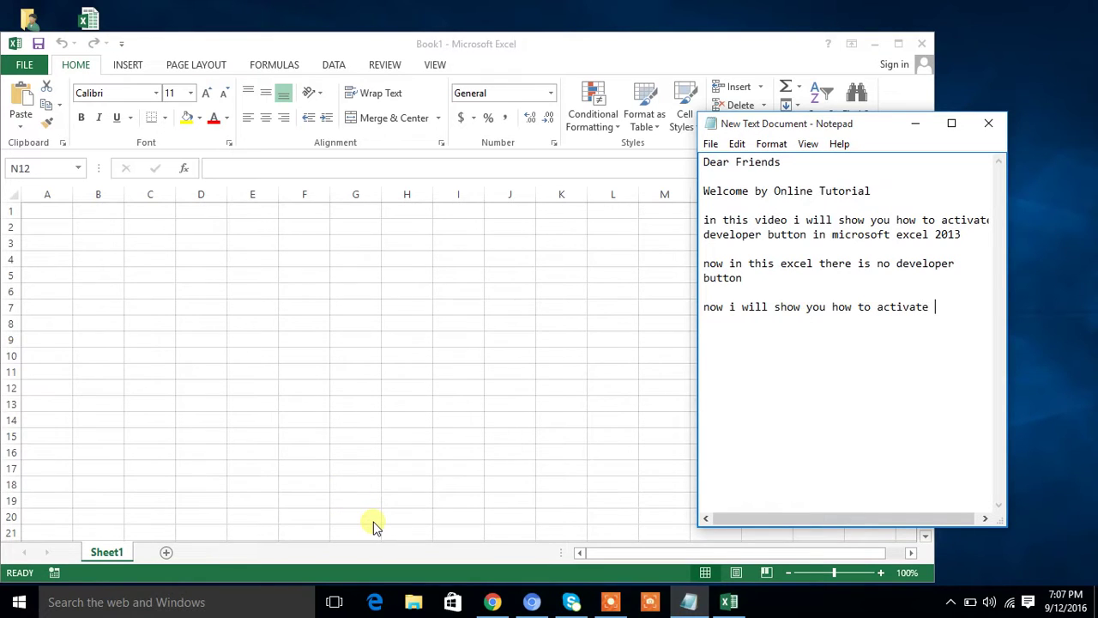
type(" deve")
type("loper bu")
type("tton")
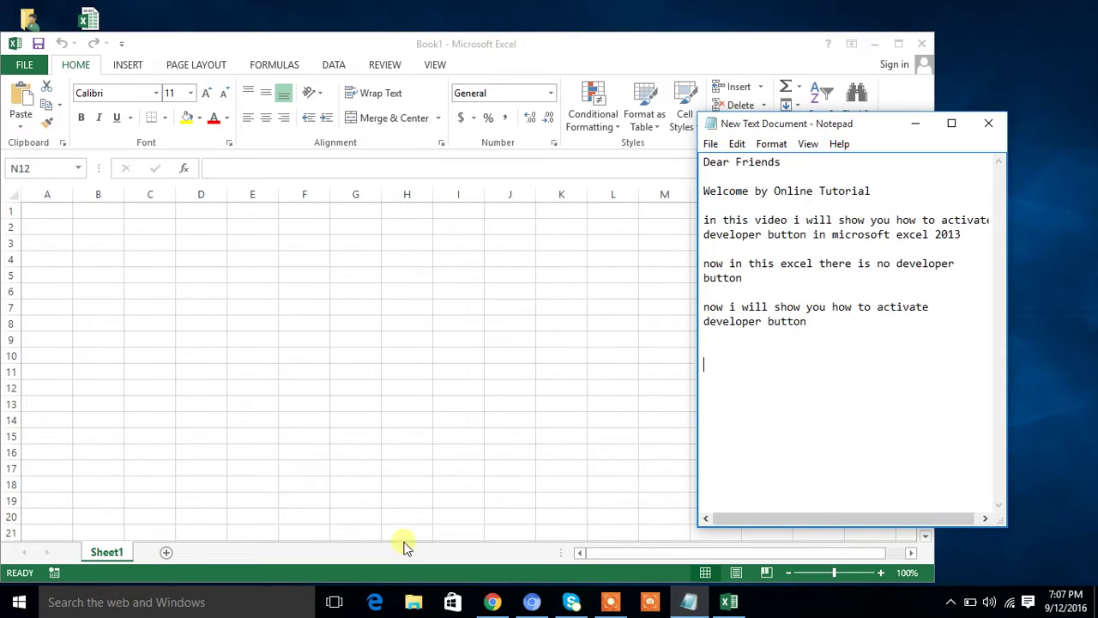
left_click(302, 348)
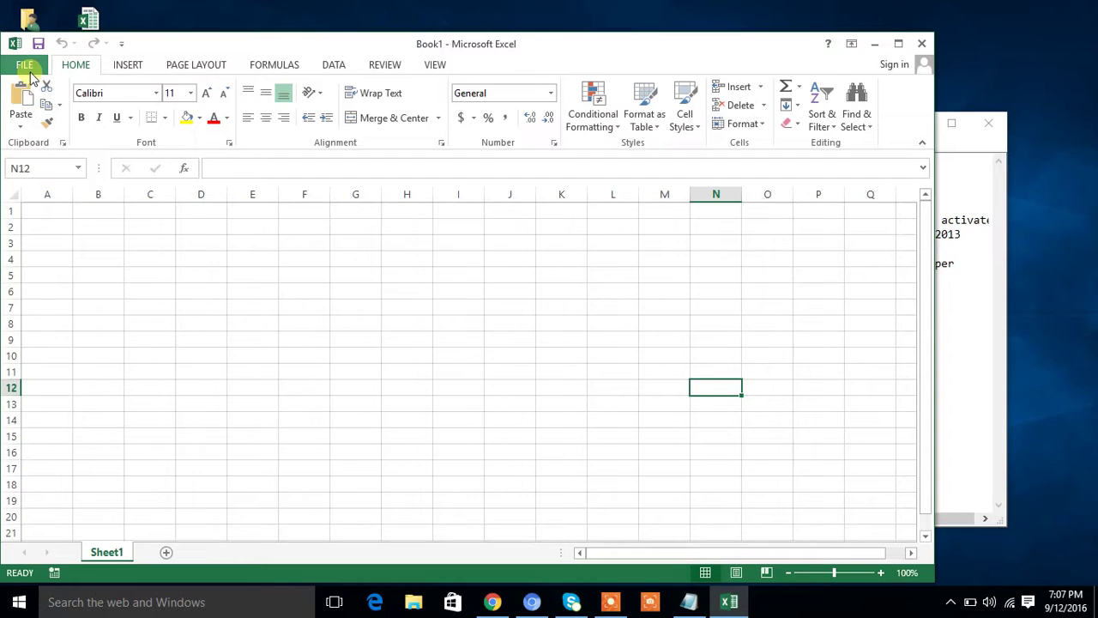
Tick Developer under Main Tabs on Excel Options' Customize Ribbon page, leaving the dialog unconfirmed
left_click(26, 64)
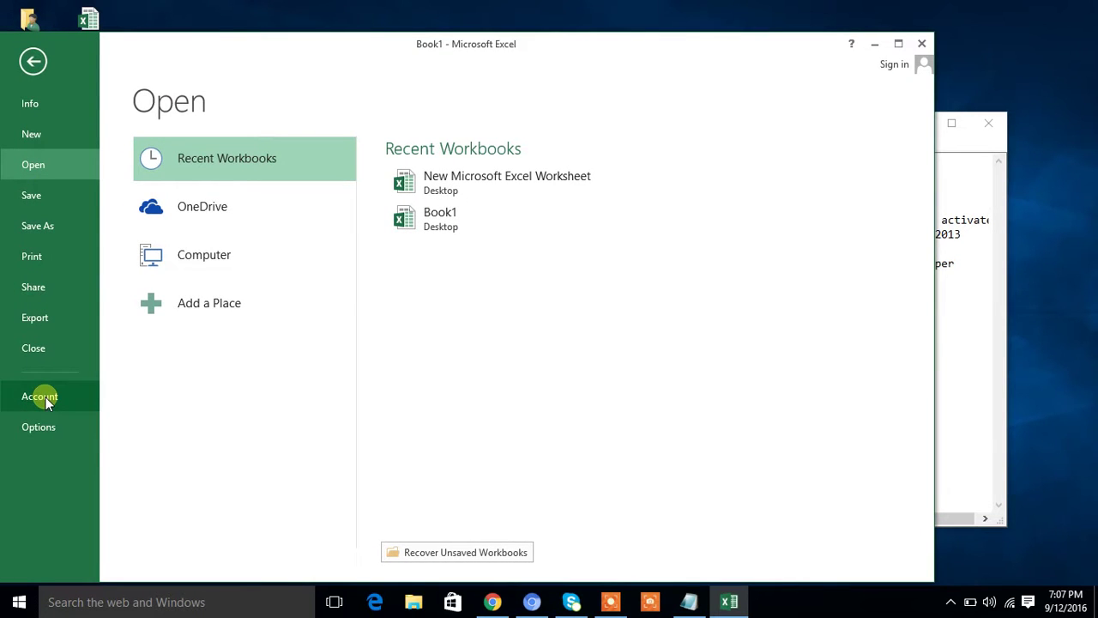
left_click(45, 422)
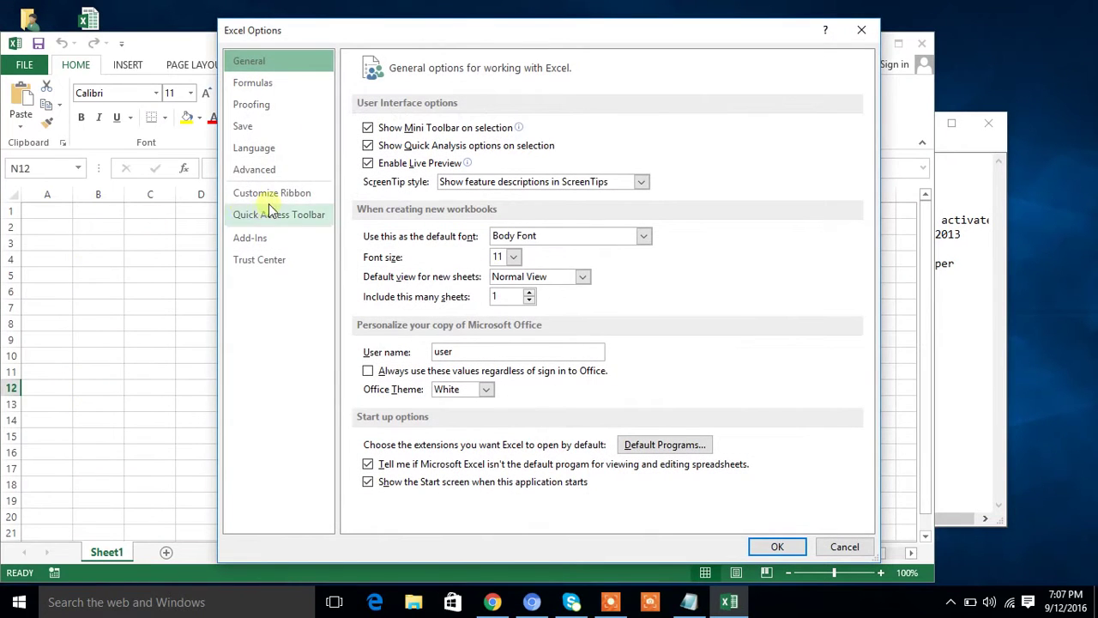
left_click(271, 171)
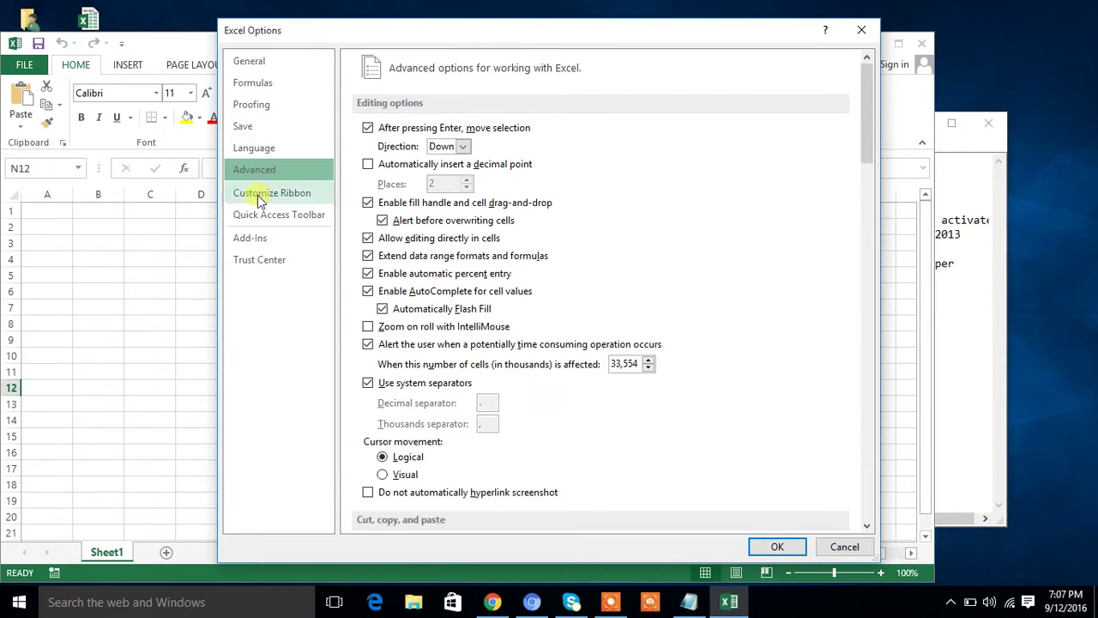
left_click(265, 199)
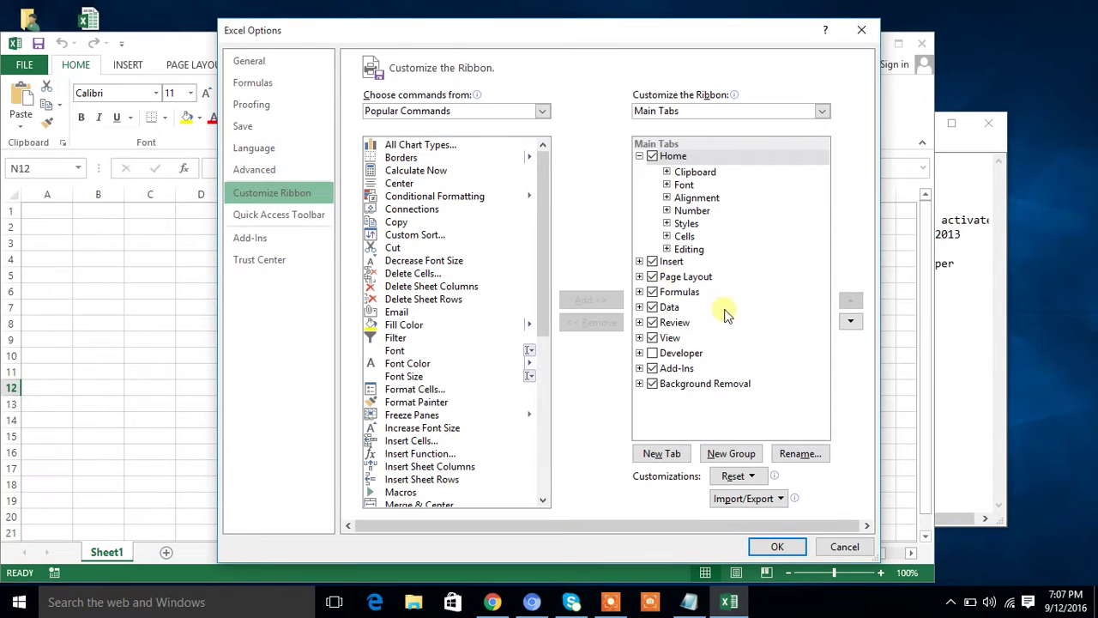
left_click(652, 352)
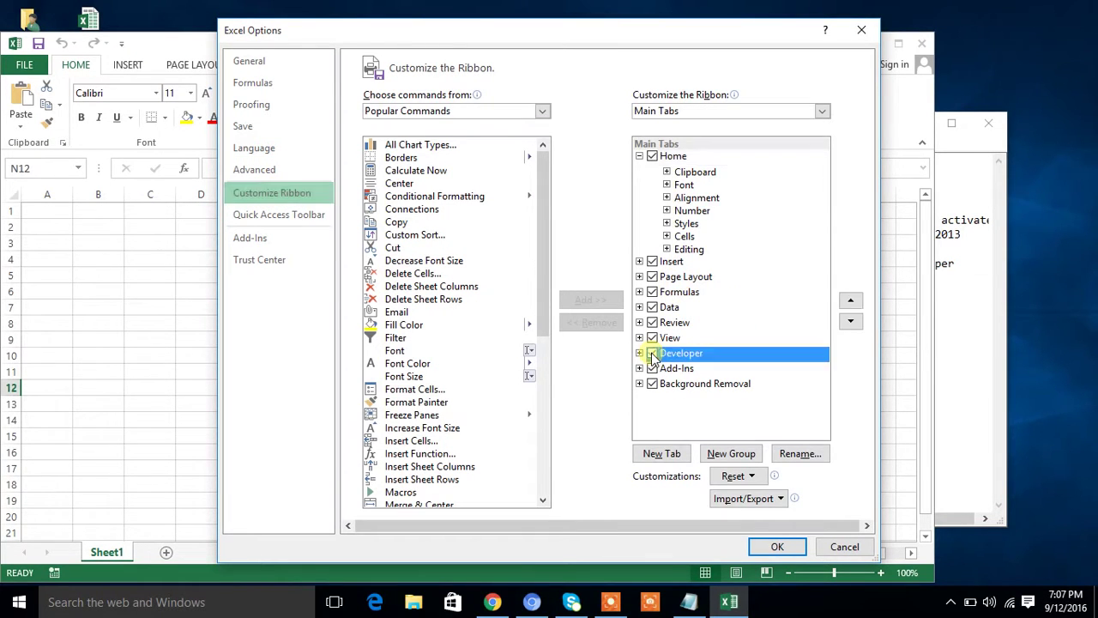
left_click_drag(743, 34, 528, 22)
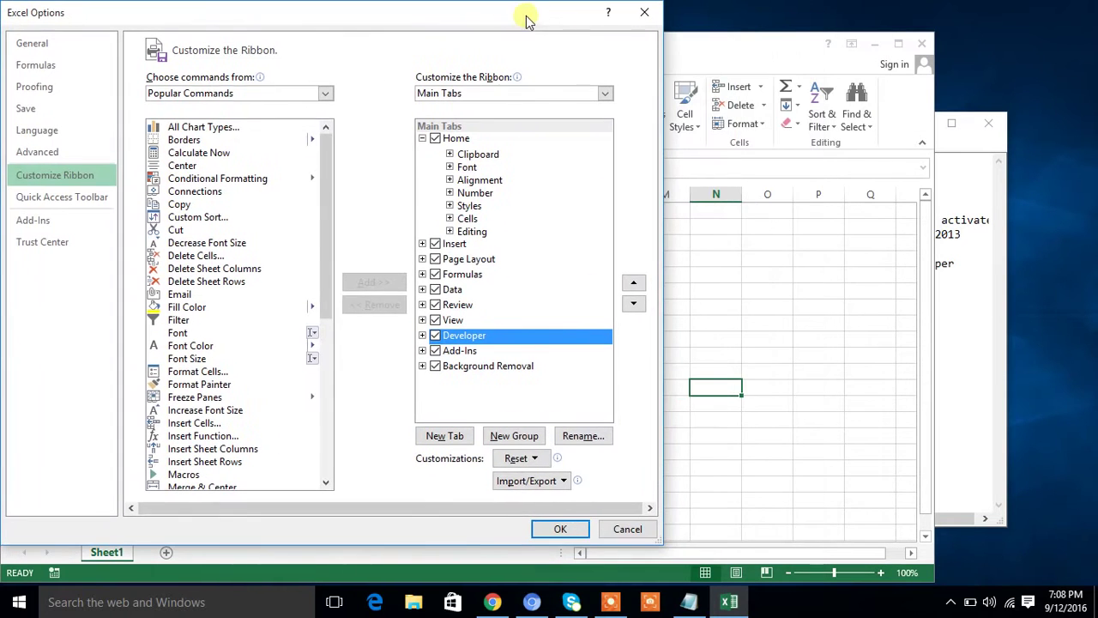
Add 'just click on the developer selection box' and 'then ok' to the notes, then OK Excel Options
left_click(959, 306)
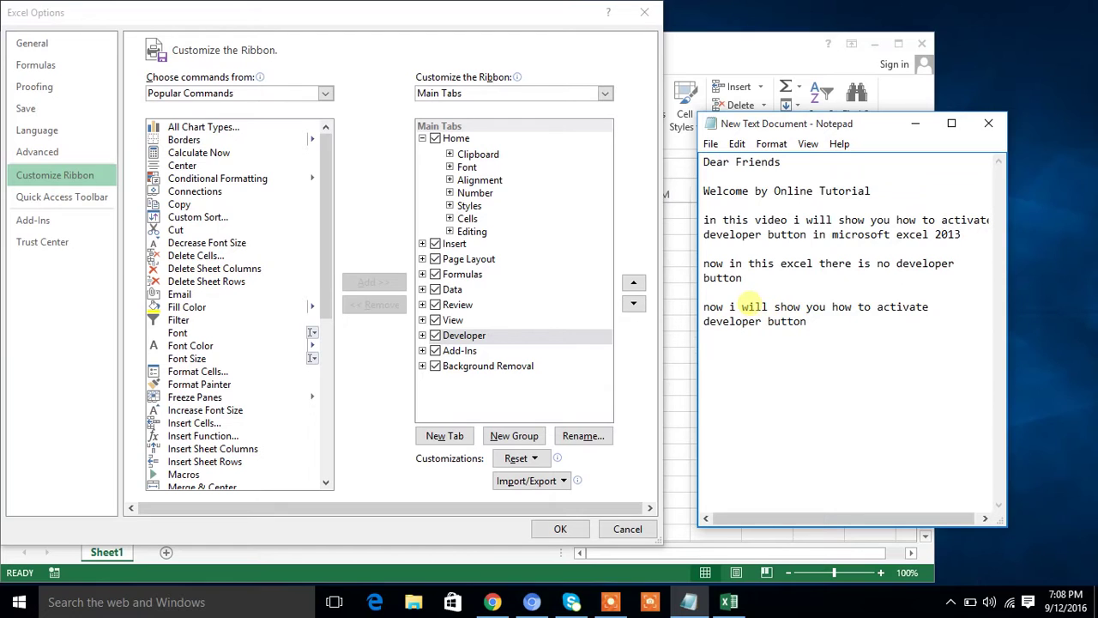
type("just click on the developer b")
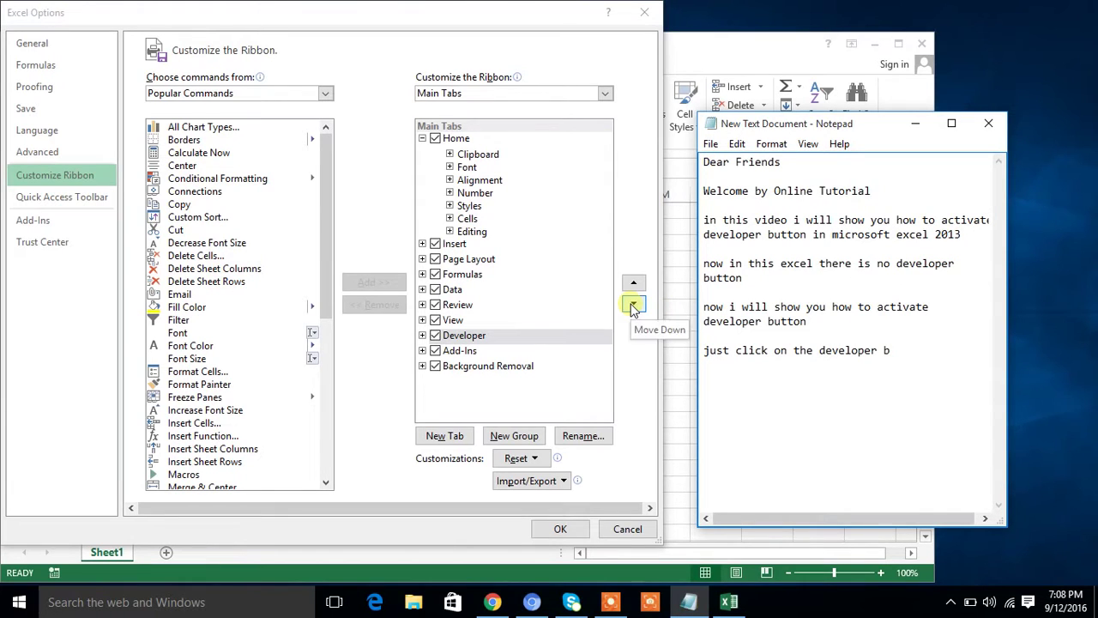
key("BackSpace")
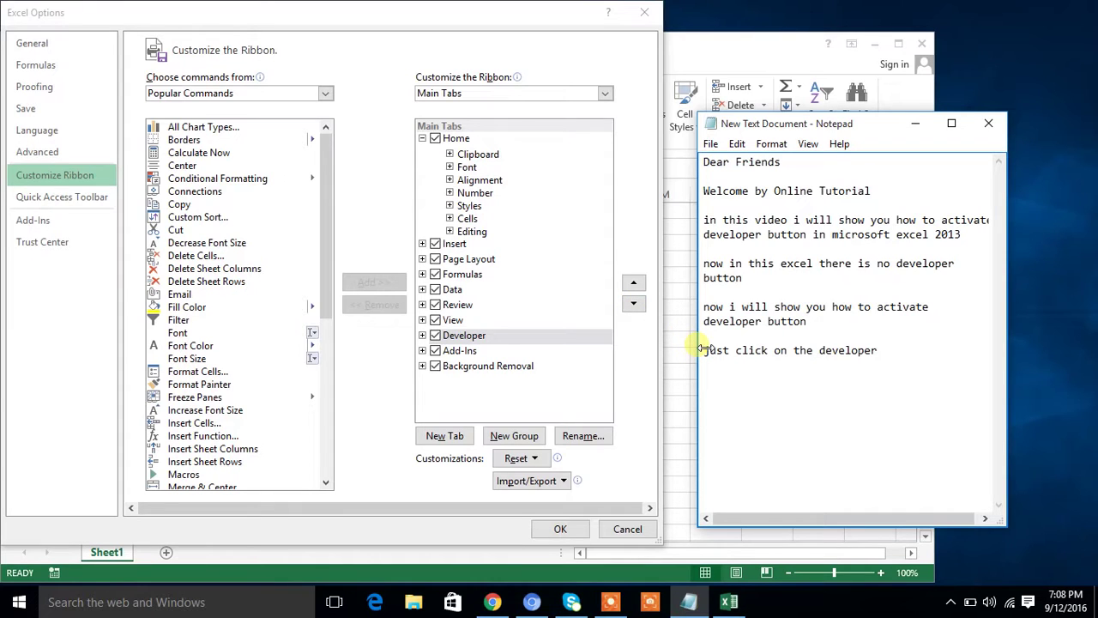
type("se")
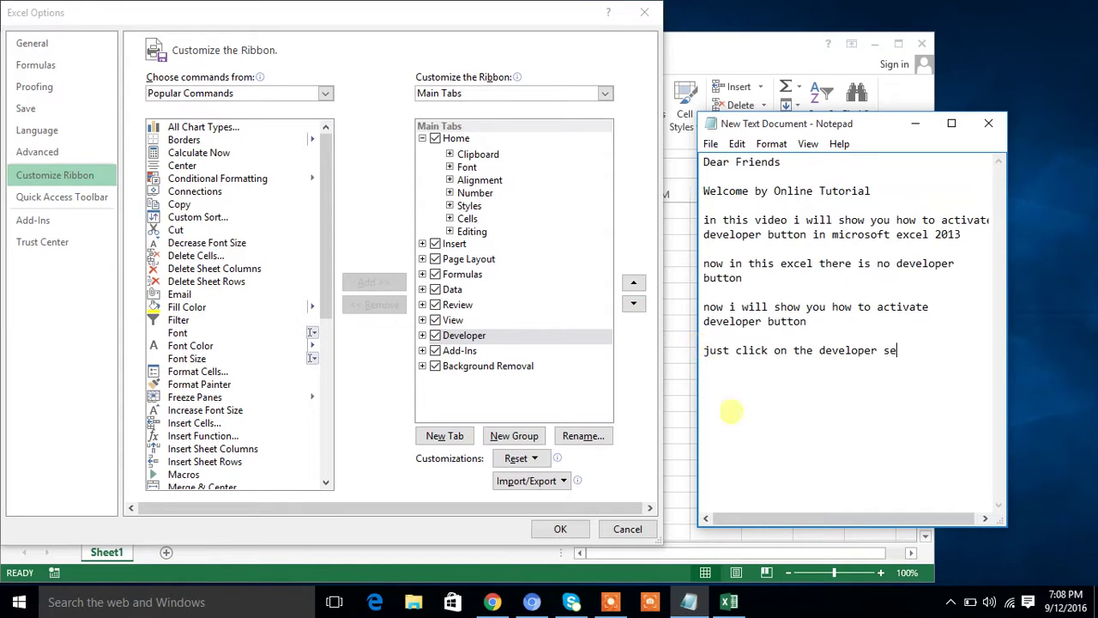
type("lection box")
key("Return")
key("Return")
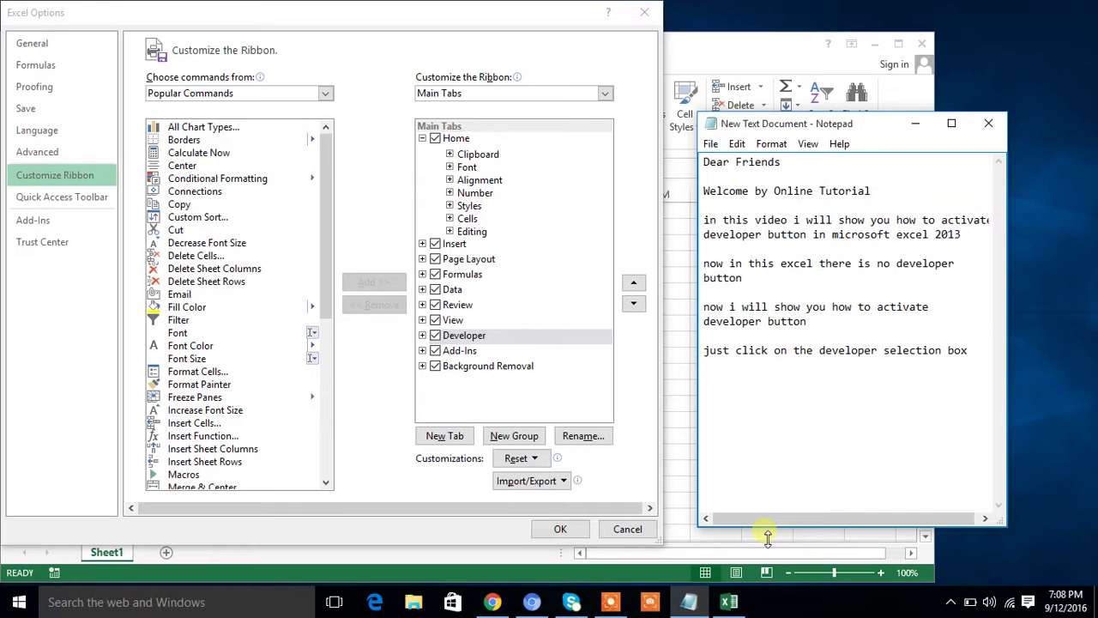
type("then ok")
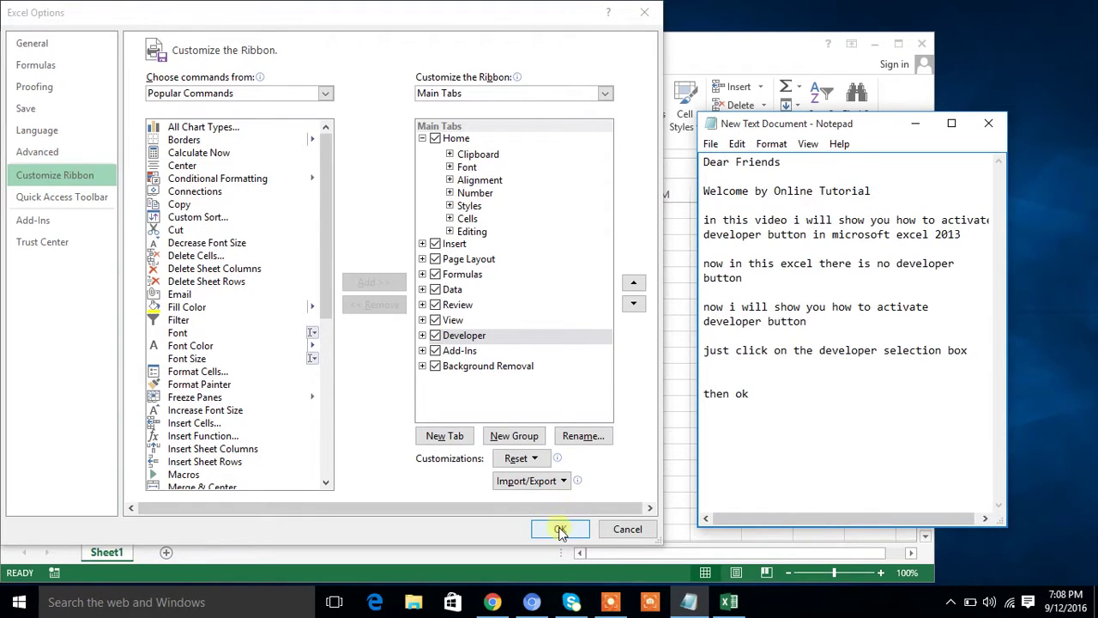
left_click(560, 527)
Narrow the Excel window beside Notepad and show the DEVELOPER ribbon tab
left_click(473, 292)
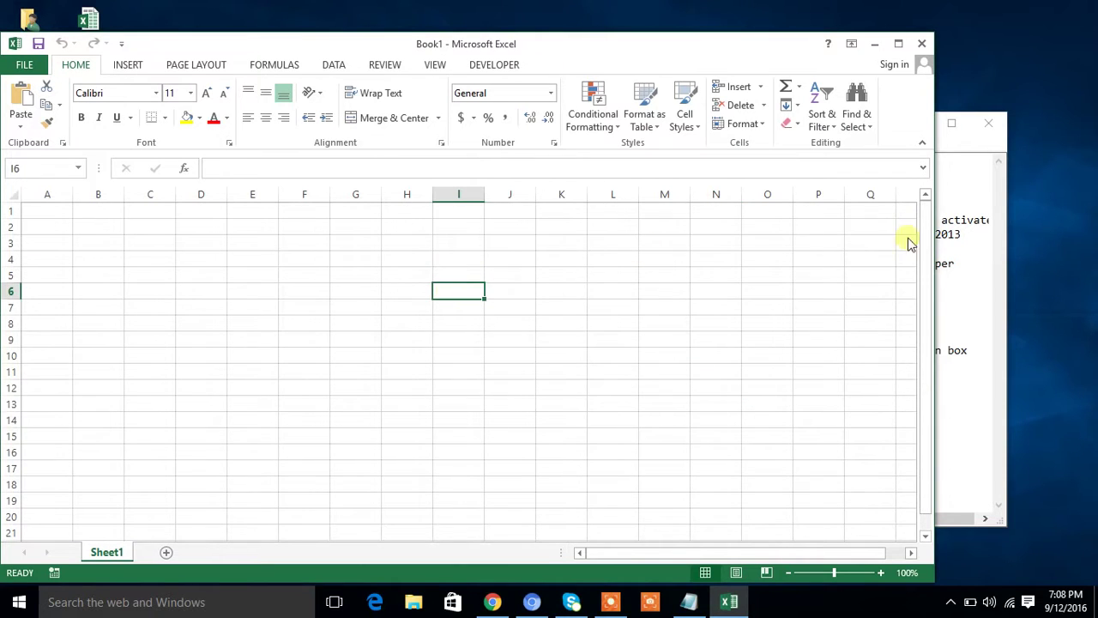
left_click_drag(944, 102, 693, 89)
left_click(305, 260)
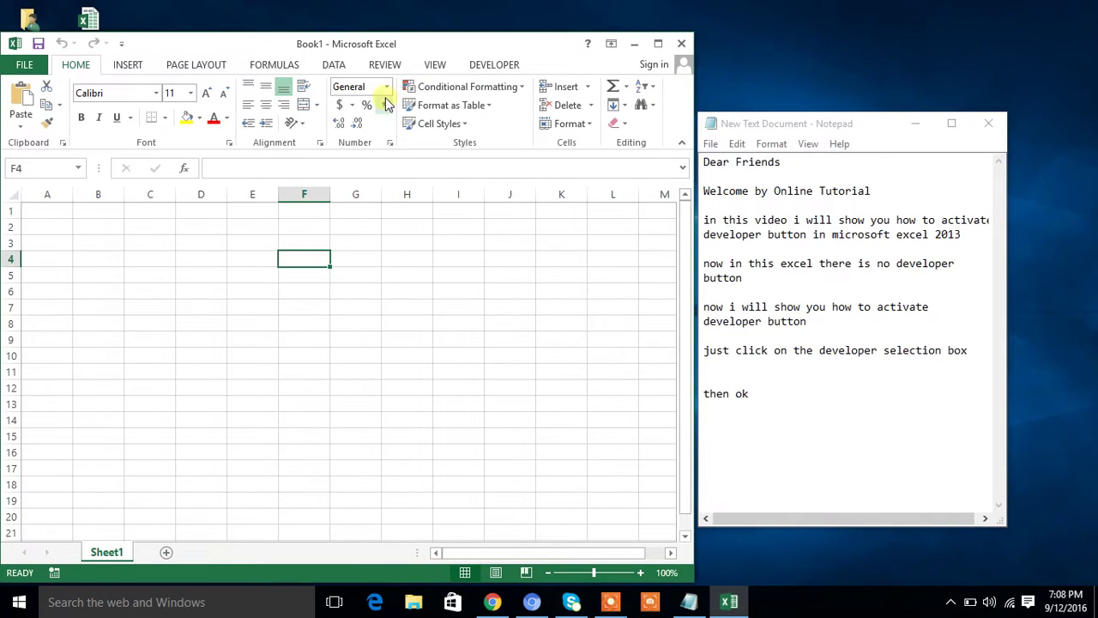
left_click(481, 67)
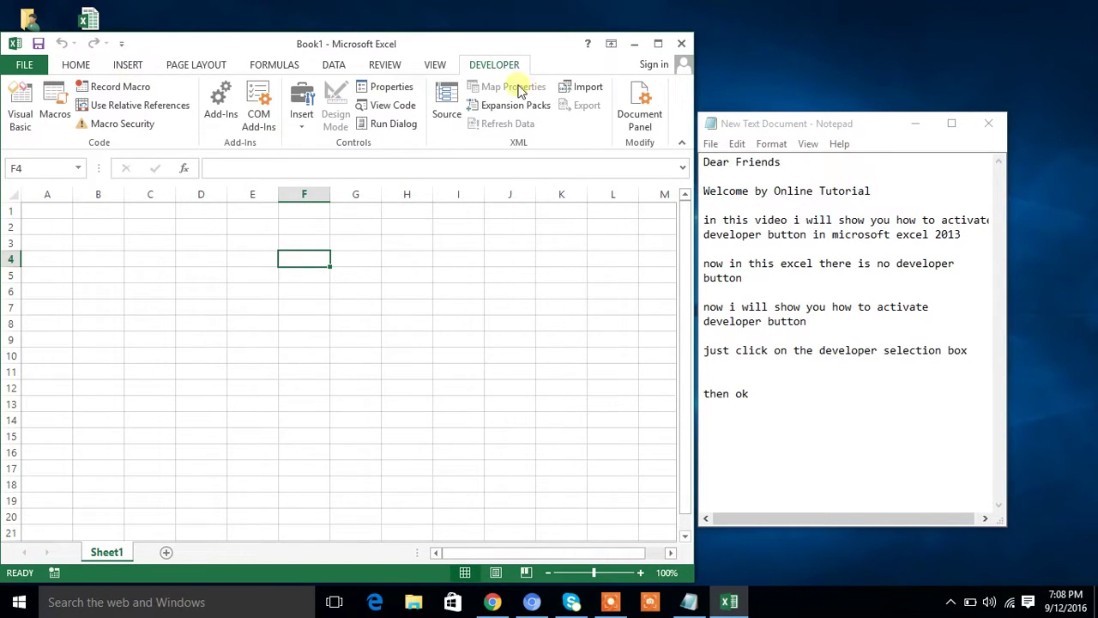
Add the line 'now develoer activate' below 'then ok' in Notepad
left_click(726, 393)
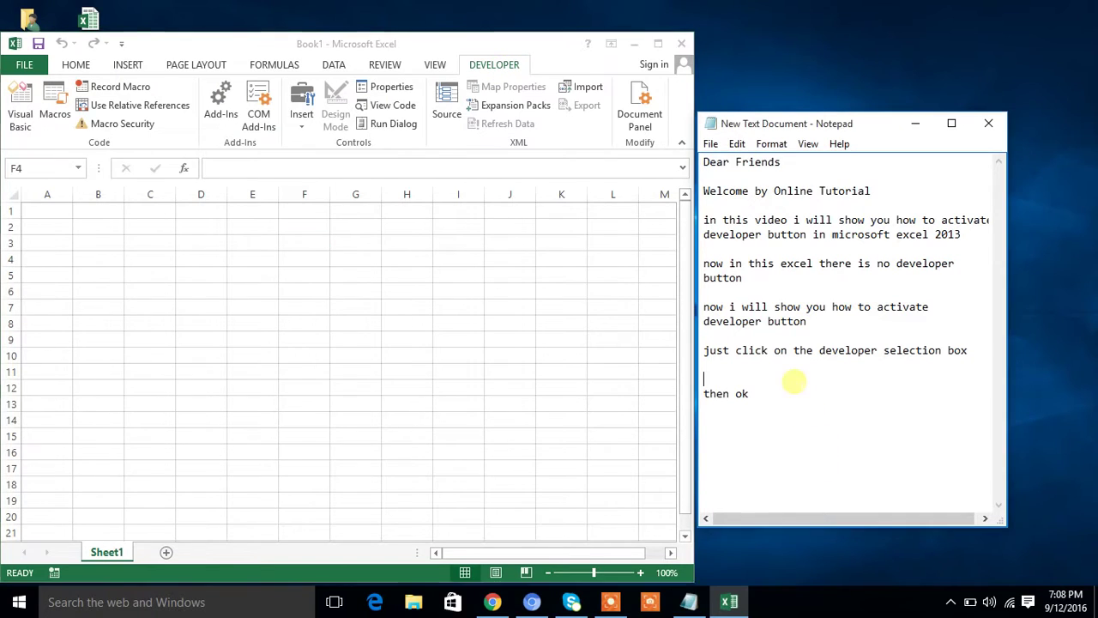
key("Return")
type("now develoer")
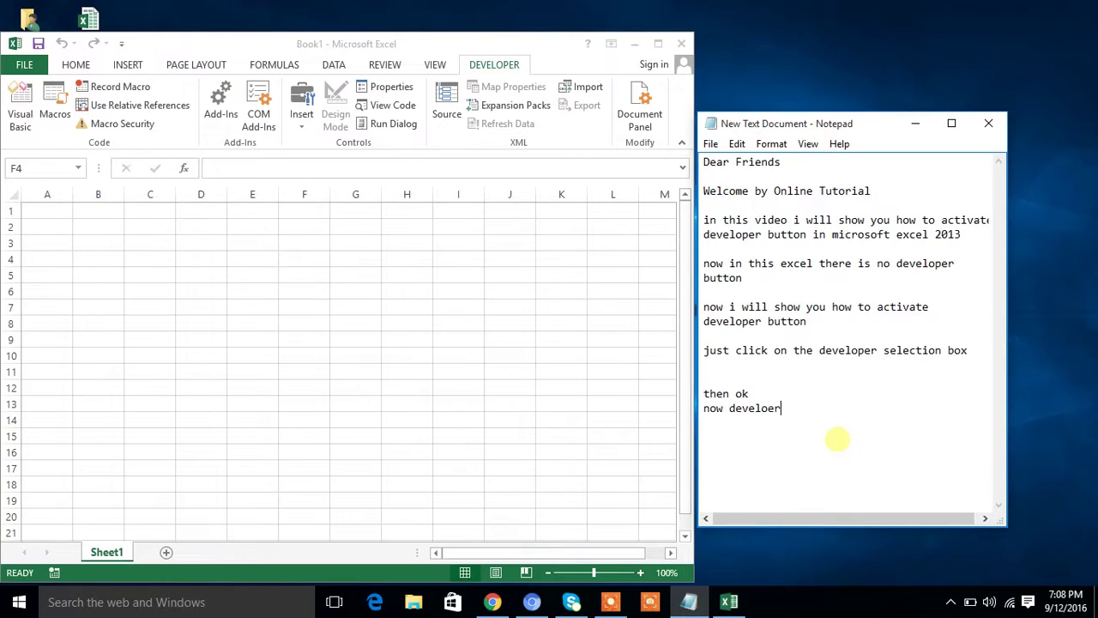
type(" activated")
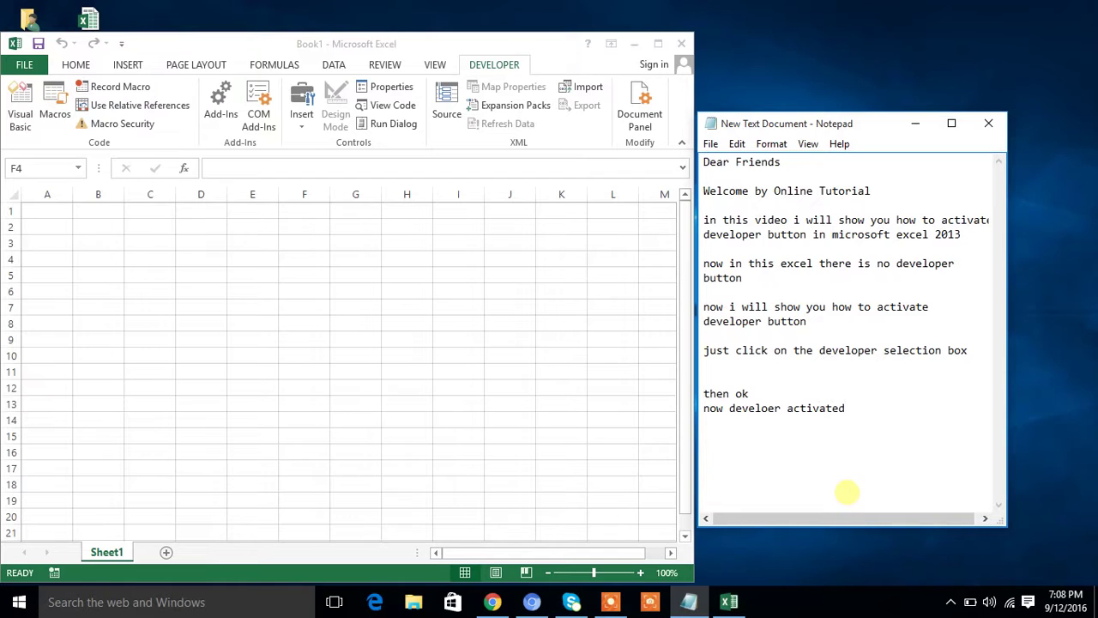
Draw a form control Button 1 over cells D3:E3 without assigning a macro
left_click(331, 215)
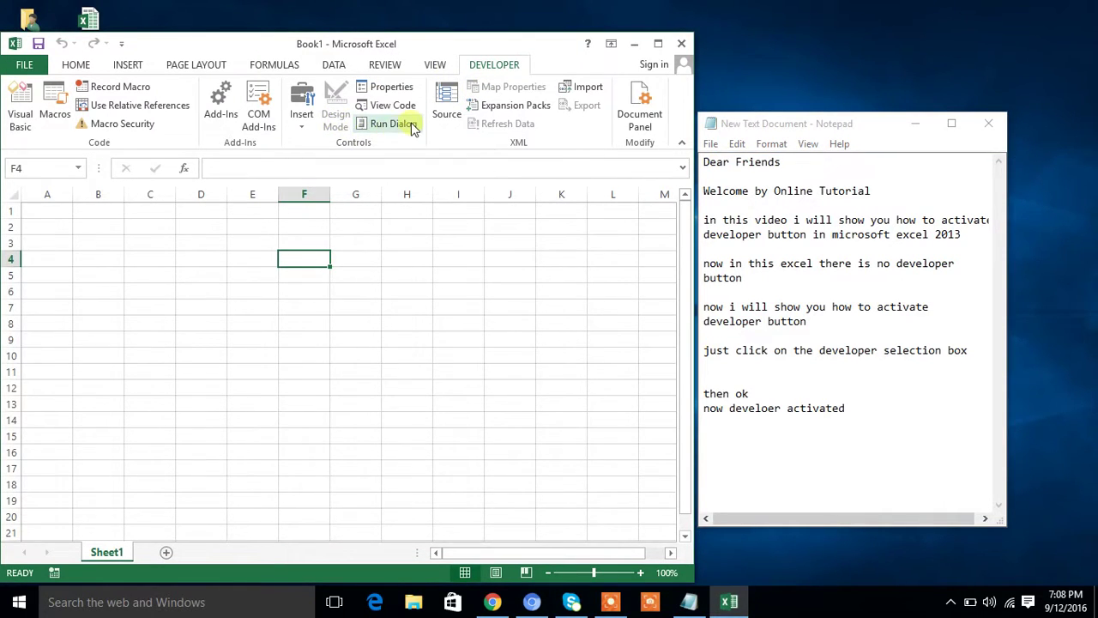
left_click(301, 116)
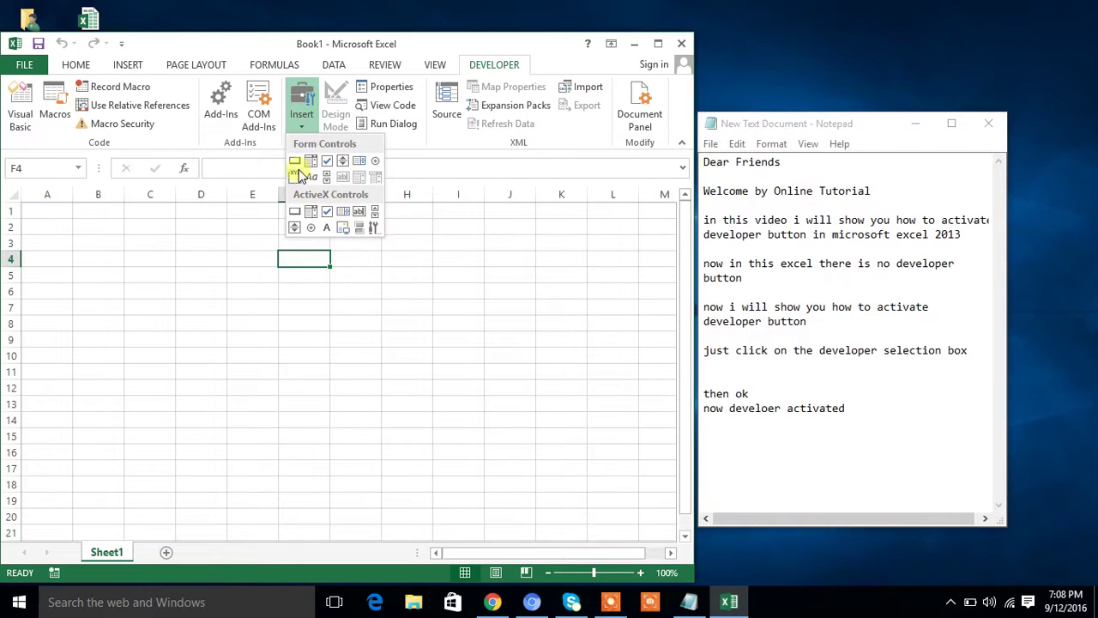
left_click(294, 161)
mouse_move(170, 228)
left_mouse_down()
mouse_move(256, 258)
mouse_move(294, 257)
left_mouse_up()
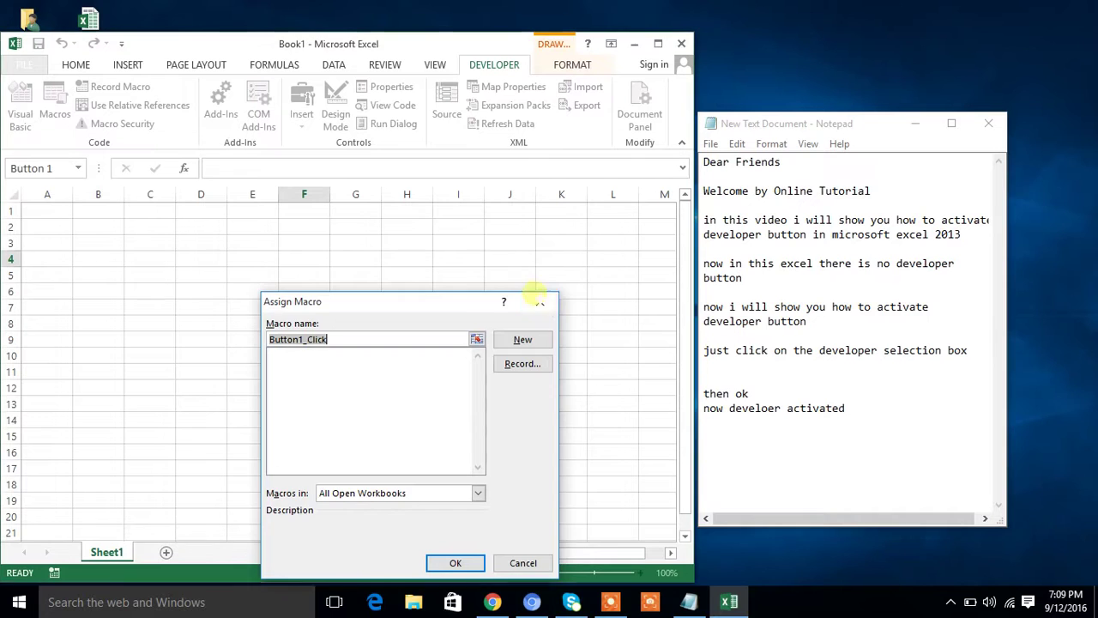
left_click(540, 302)
Draw an ActiveX CommandButton1 below Button 1
left_click(300, 112)
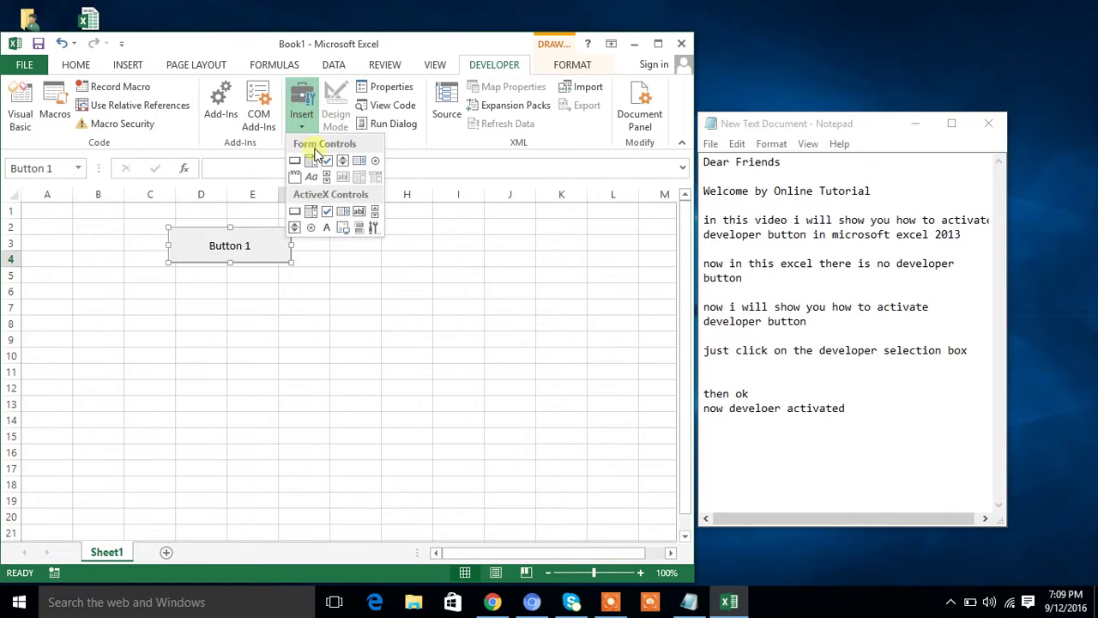
left_click(296, 212)
left_click_drag(171, 275, 329, 320)
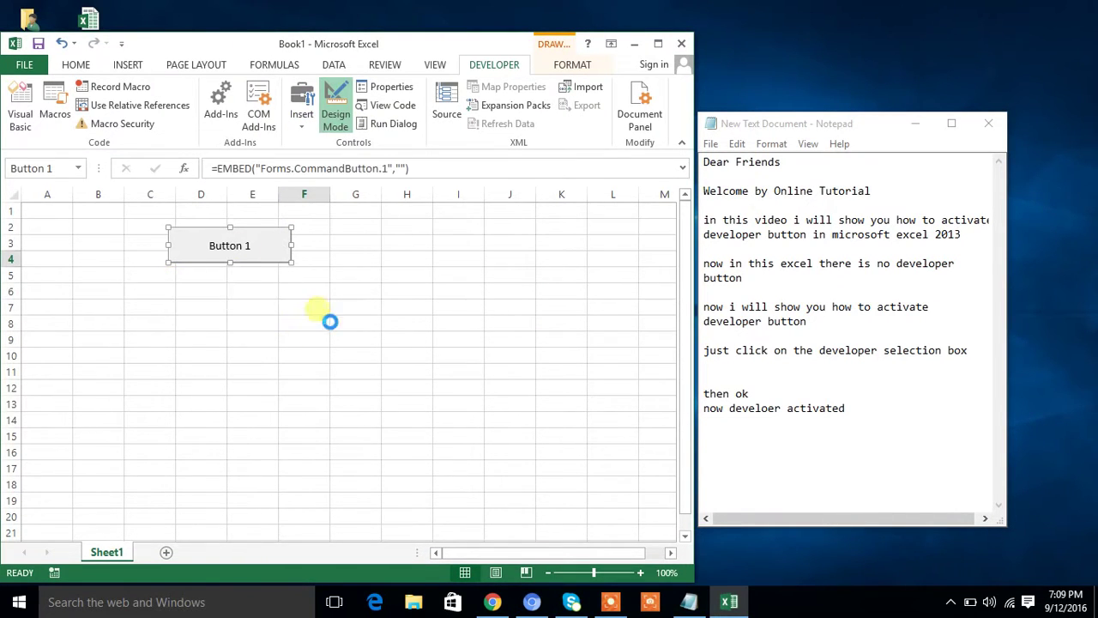
left_click(359, 274)
Insert a Shockwave Flash Object from More Controls, drawn over C9:G16
left_click(301, 112)
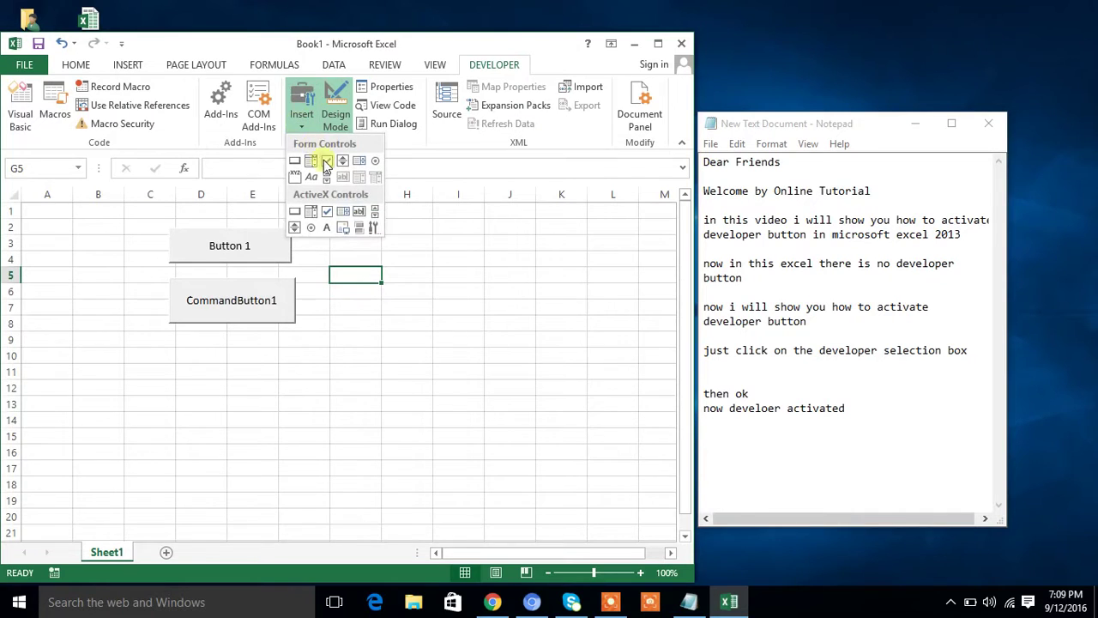
left_click(373, 214)
left_click(284, 335)
key("s")
scroll(287, 334, "down", 3)
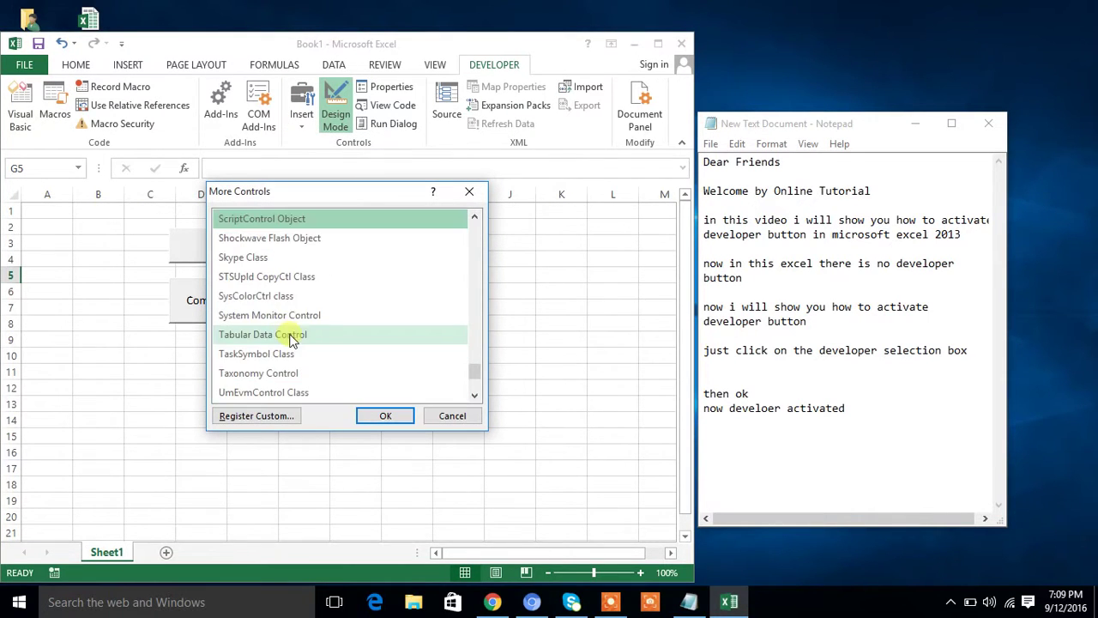
left_click(277, 242)
left_click(386, 416)
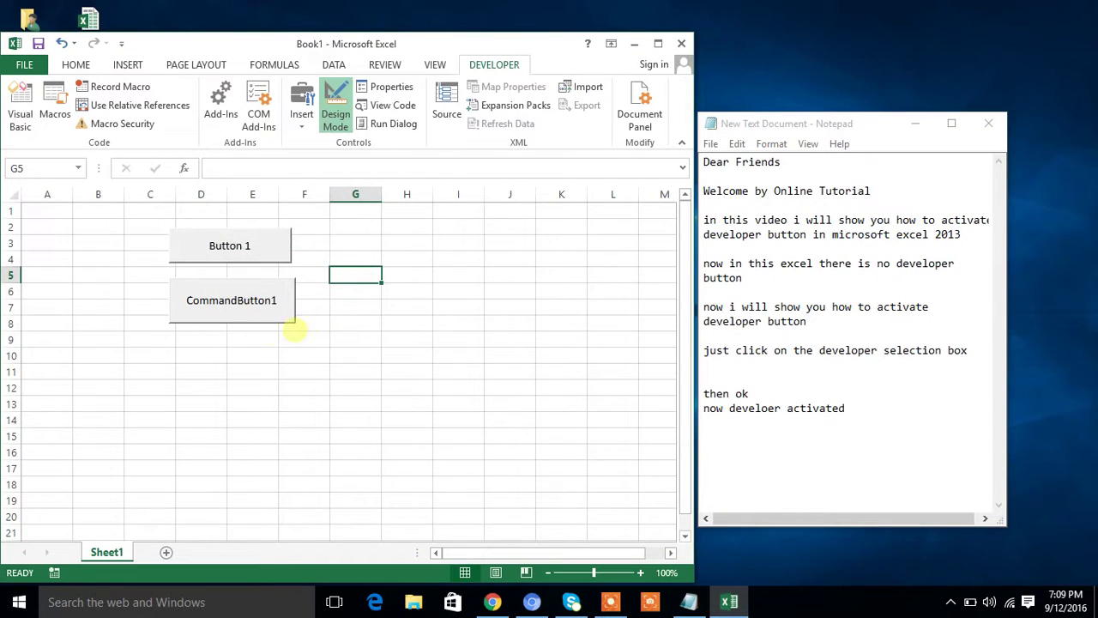
left_click_drag(145, 331, 380, 454)
left_click(470, 340)
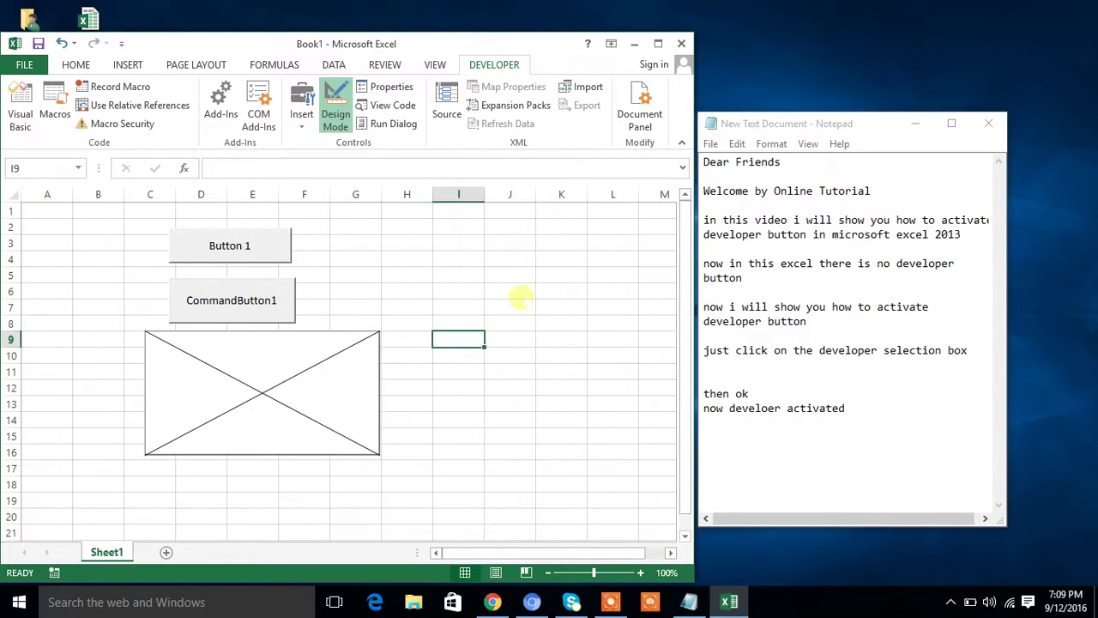
left_click(736, 440)
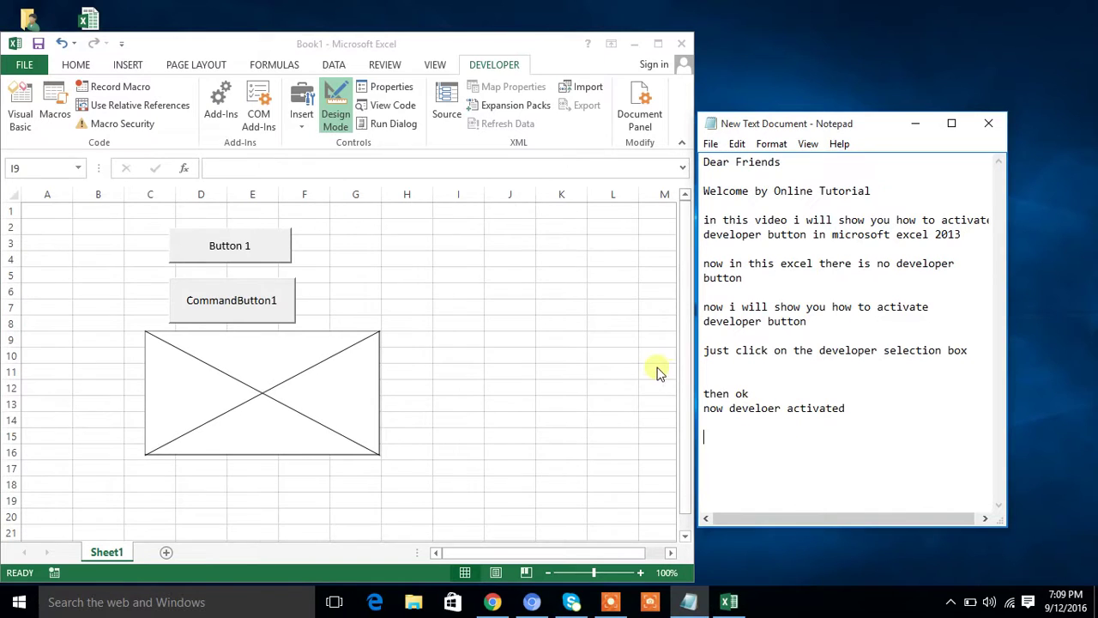
Type the closing lines 'thnaks for watching' and 'next video we will show your how to use the developer options'
type("th")
type("s ")
type("w")
type("watching")
key("Return")
key("Return")
type("next video w")
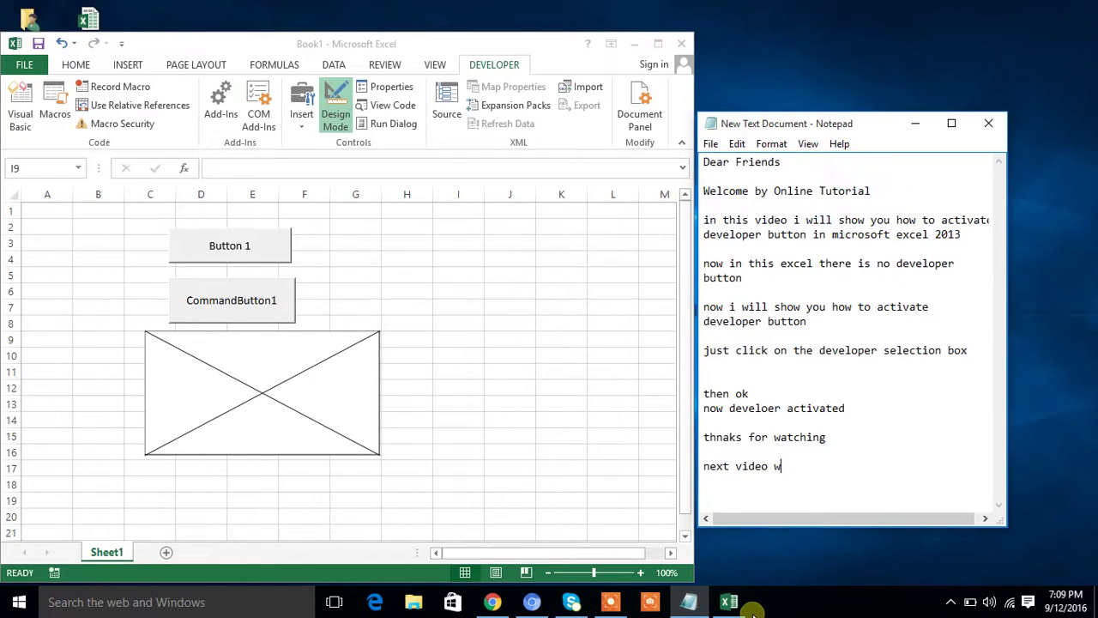
key("BackSpace")
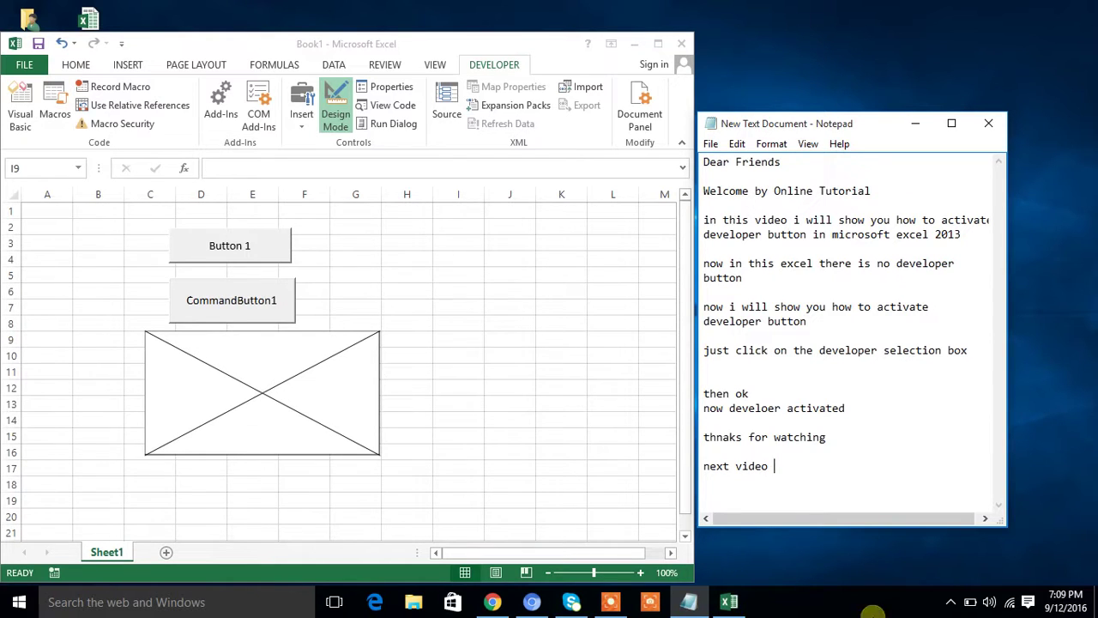
type("will show your how")
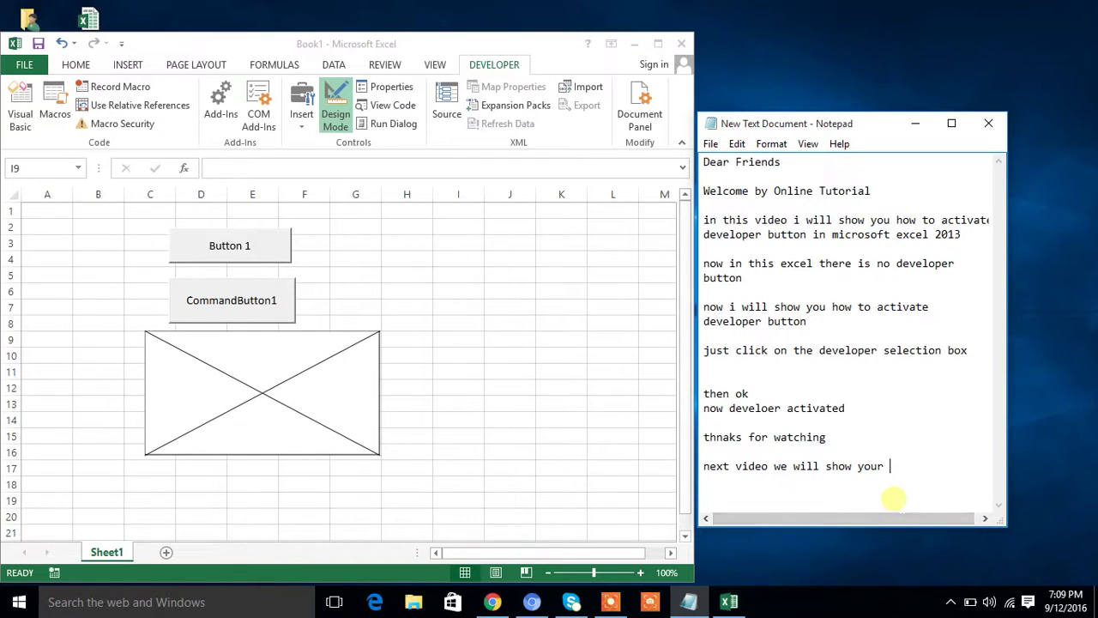
type(" to use the")
key("Return")
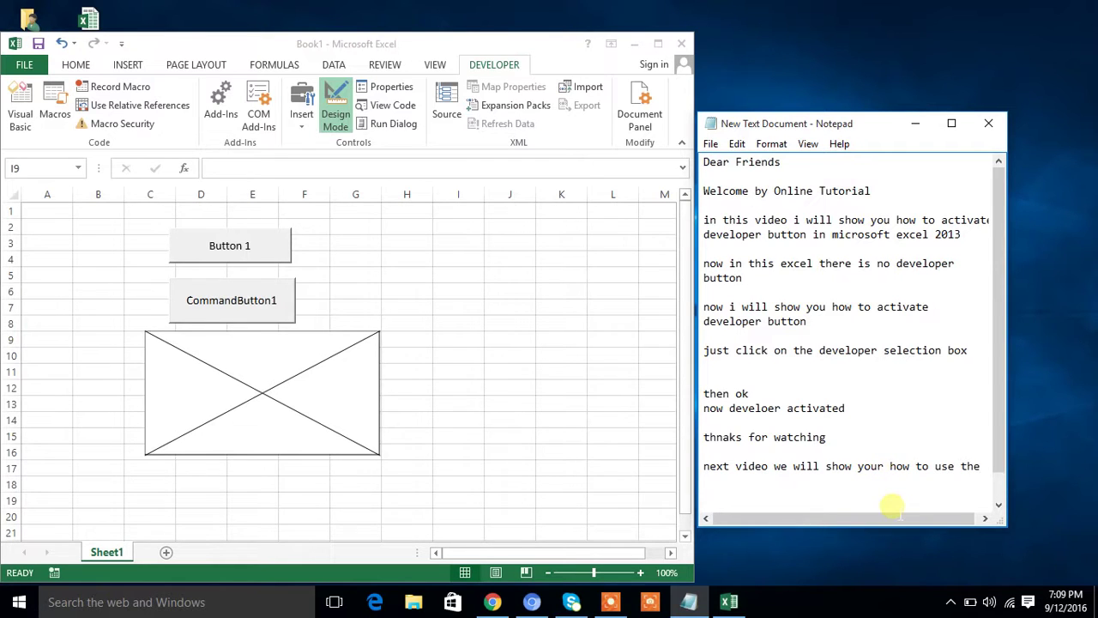
type("develo")
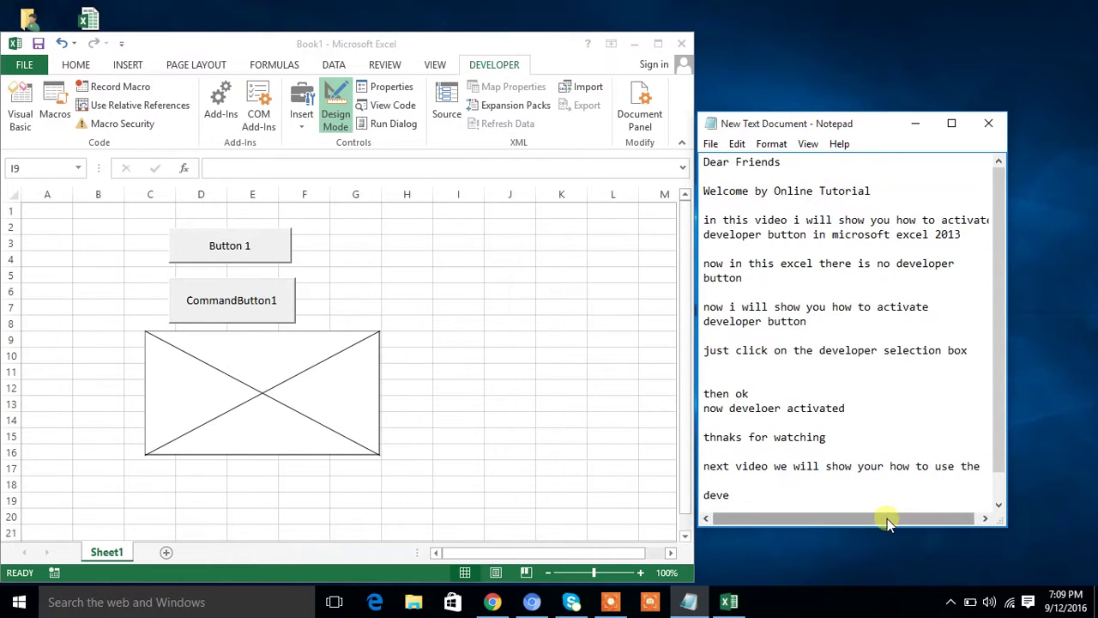
type("p")
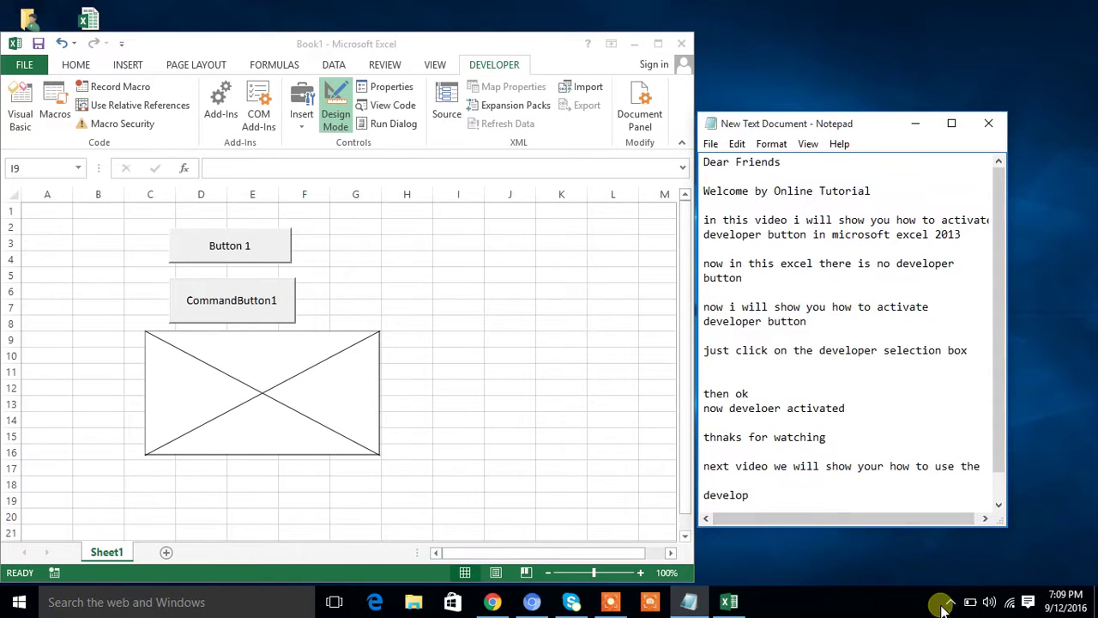
key("BackSpace")
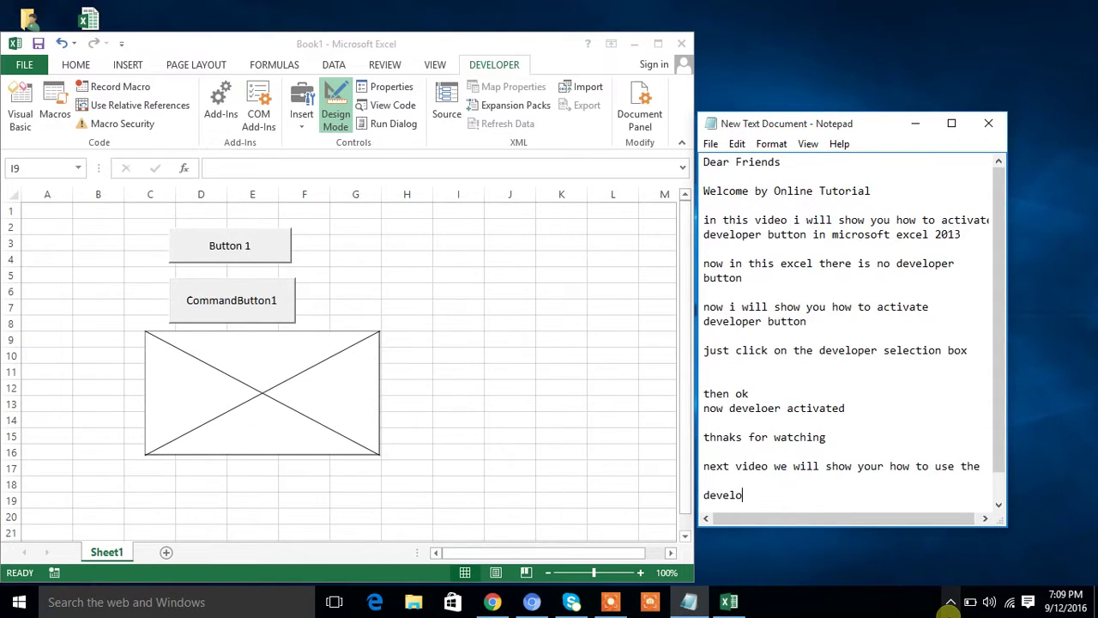
key("BackSpace")
key("BackSpace")
type("elope")
type("r ")
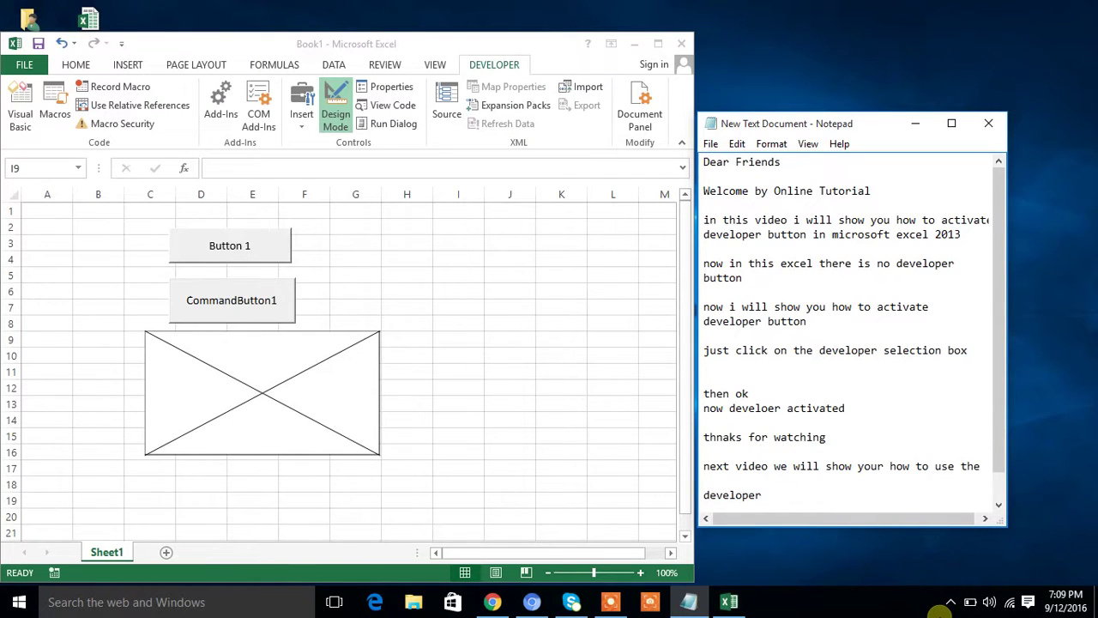
type("options")
key("Return")
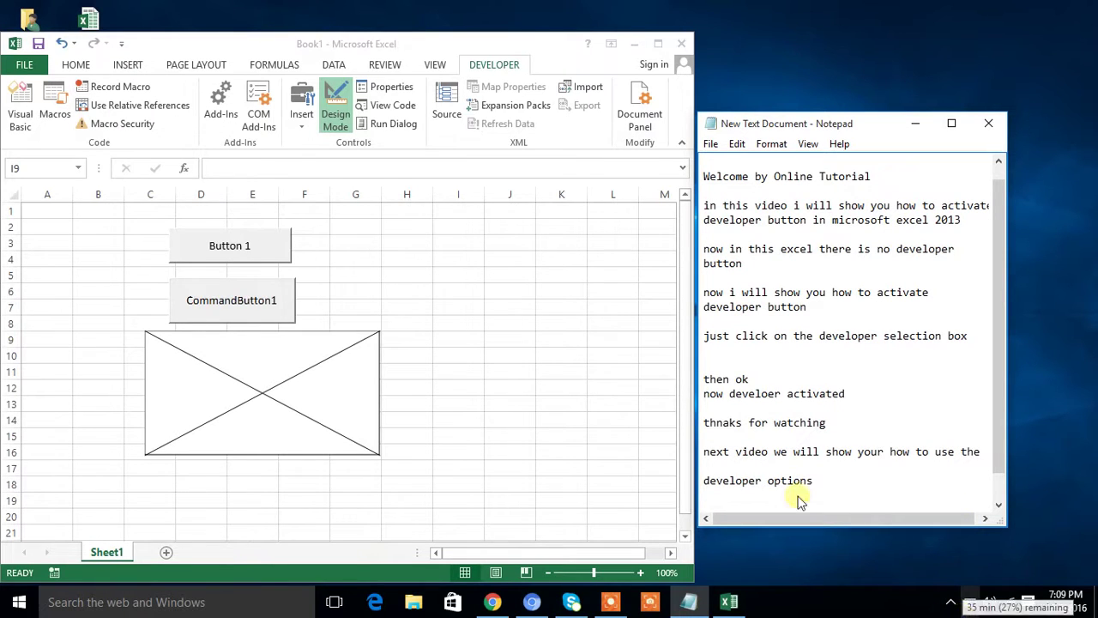